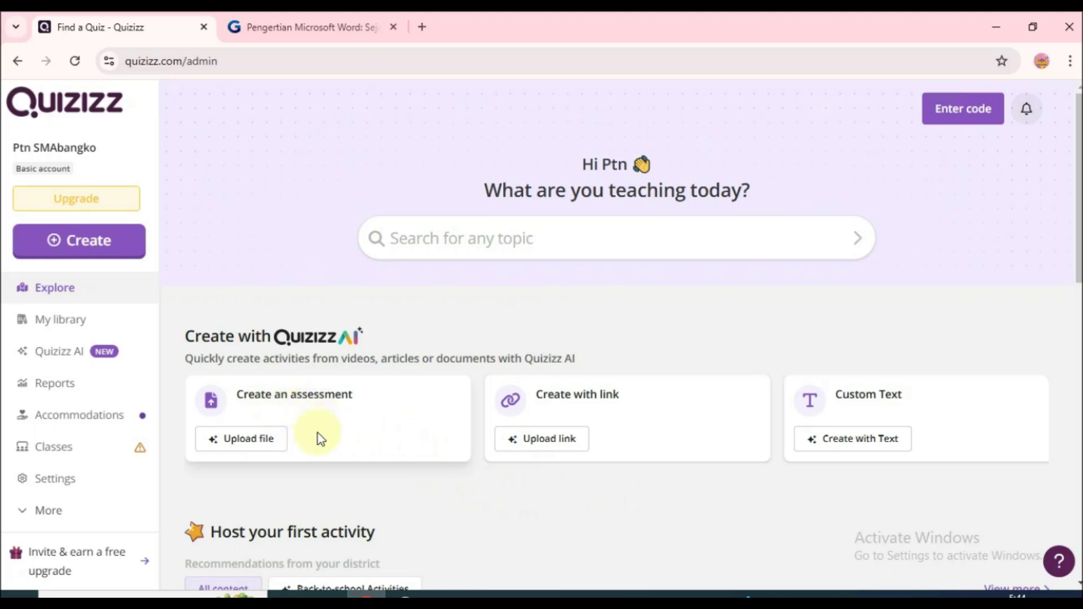
Start a new assessment and choose to generate it with AI
click(232, 446)
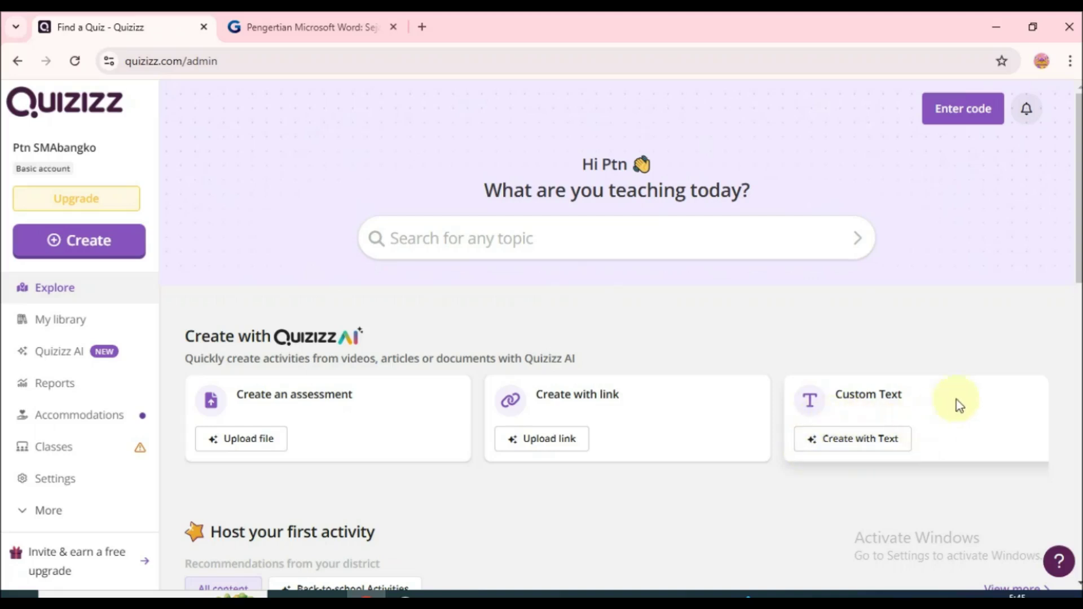
click(77, 251)
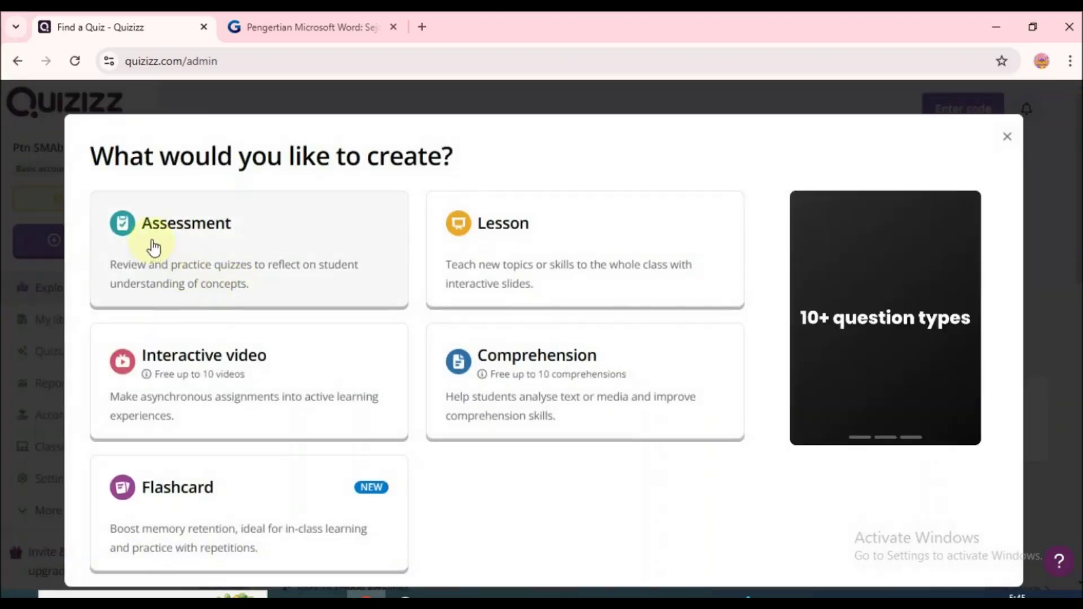
click(204, 258)
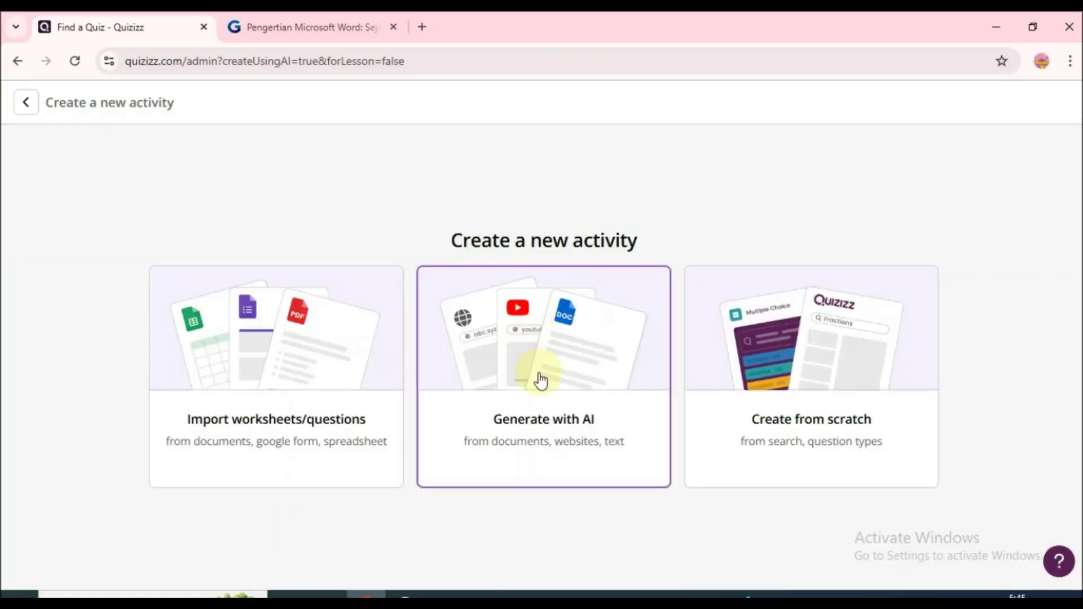
click(571, 422)
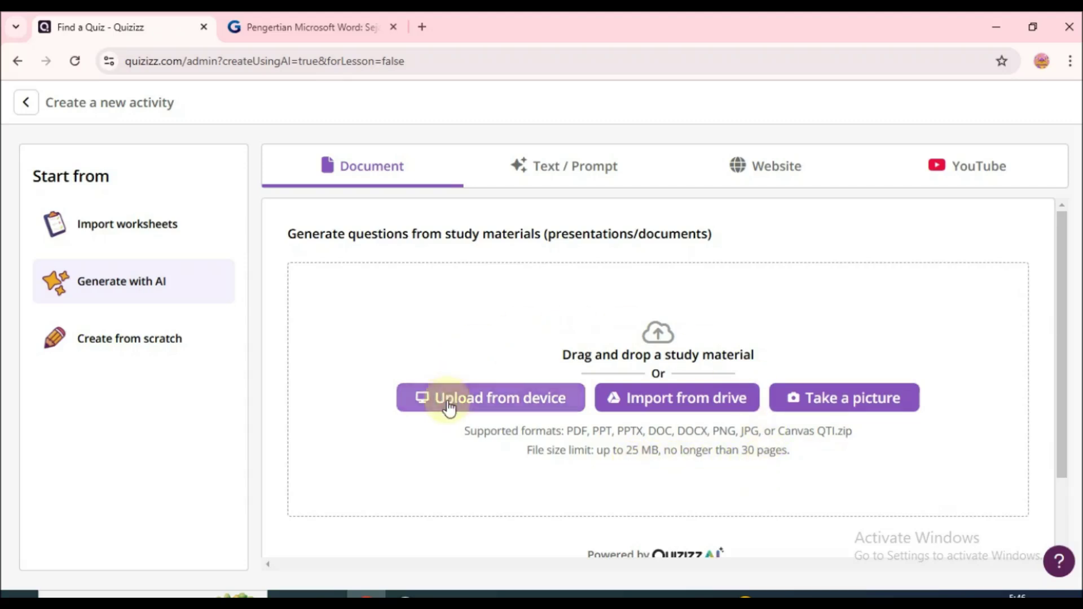
Upload the Word document Metode Sorting from the Downloads folder as the study material
click(489, 407)
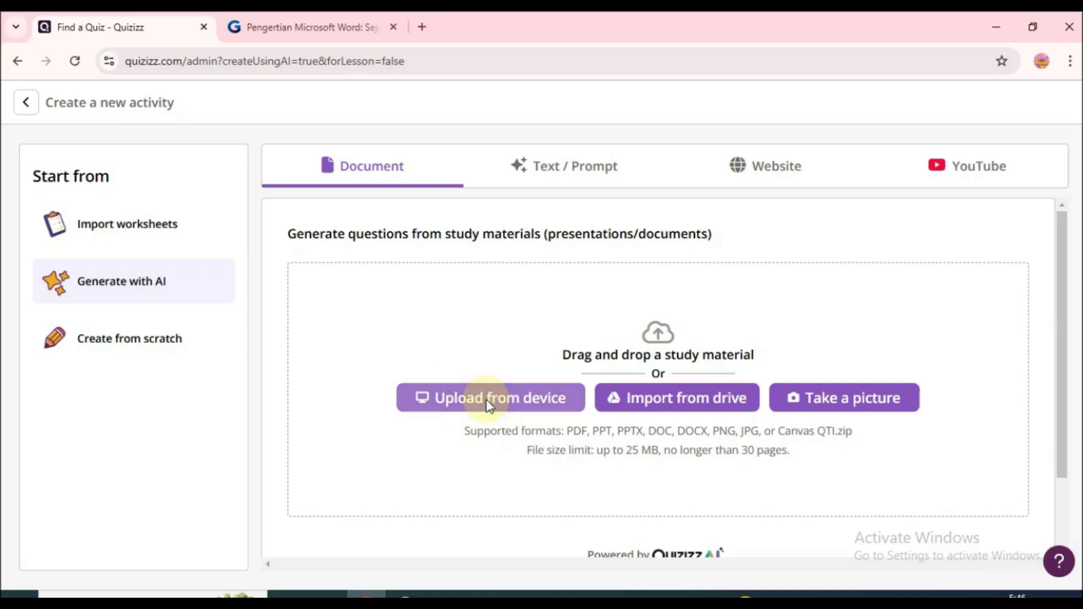
click(488, 401)
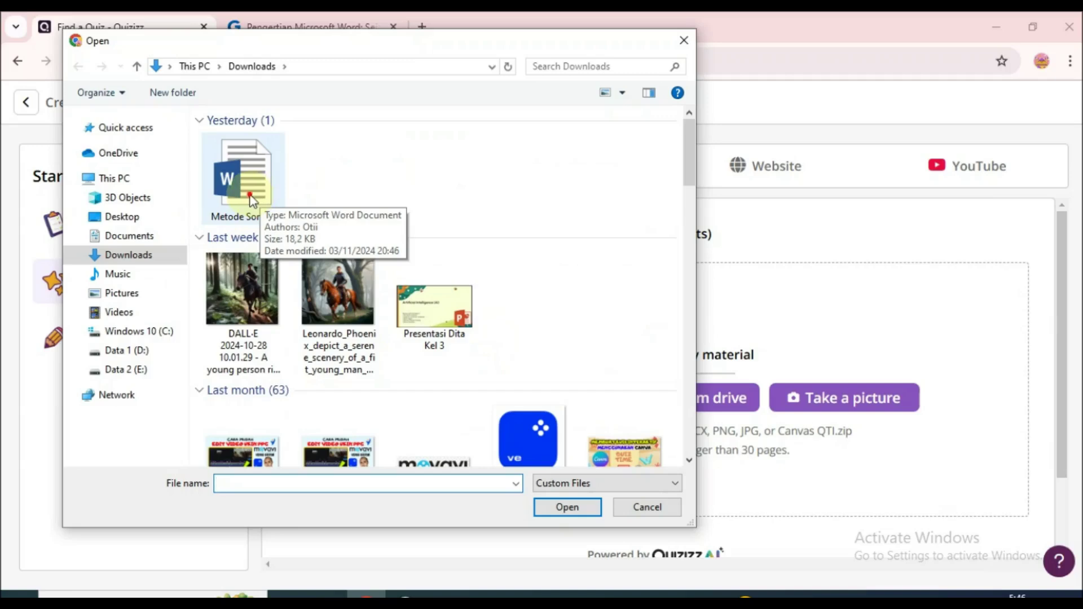
click(251, 201)
click(559, 510)
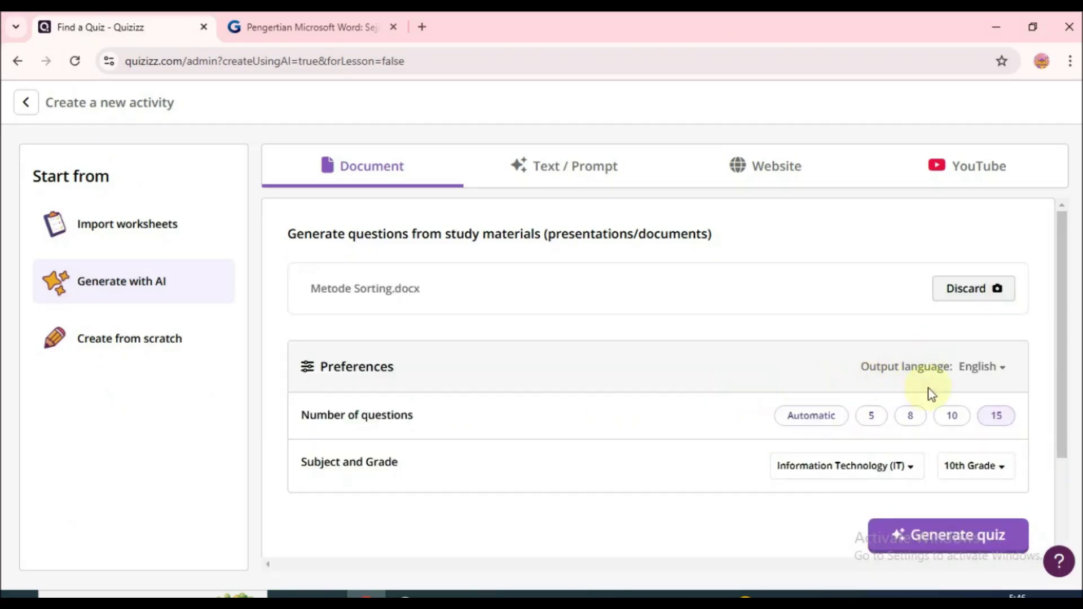
Set the output language to Indonesian and the number of questions to 5, and generate the quiz from the document
click(986, 376)
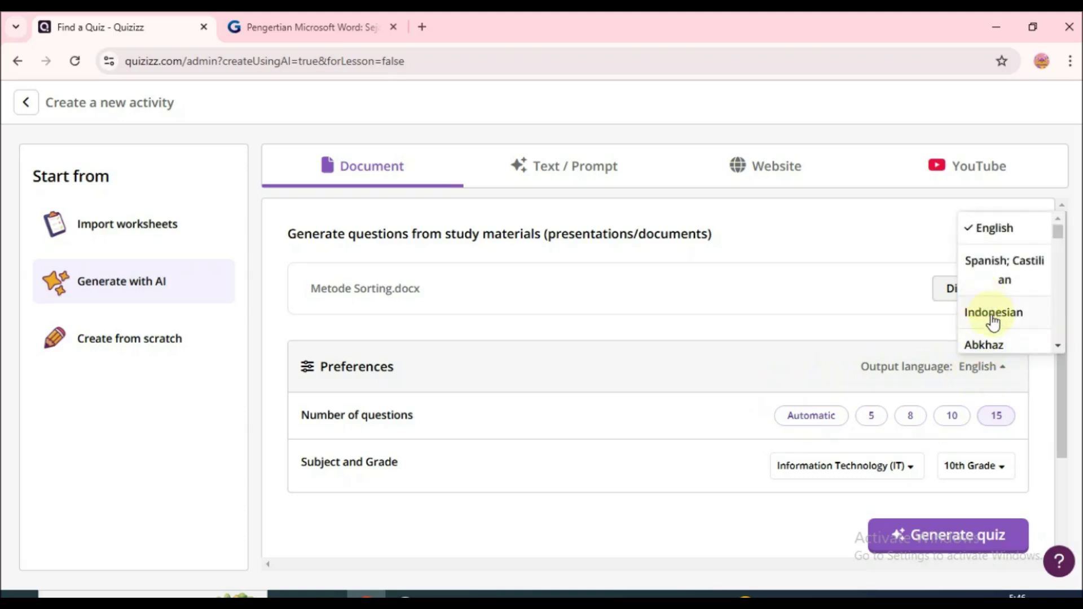
click(993, 319)
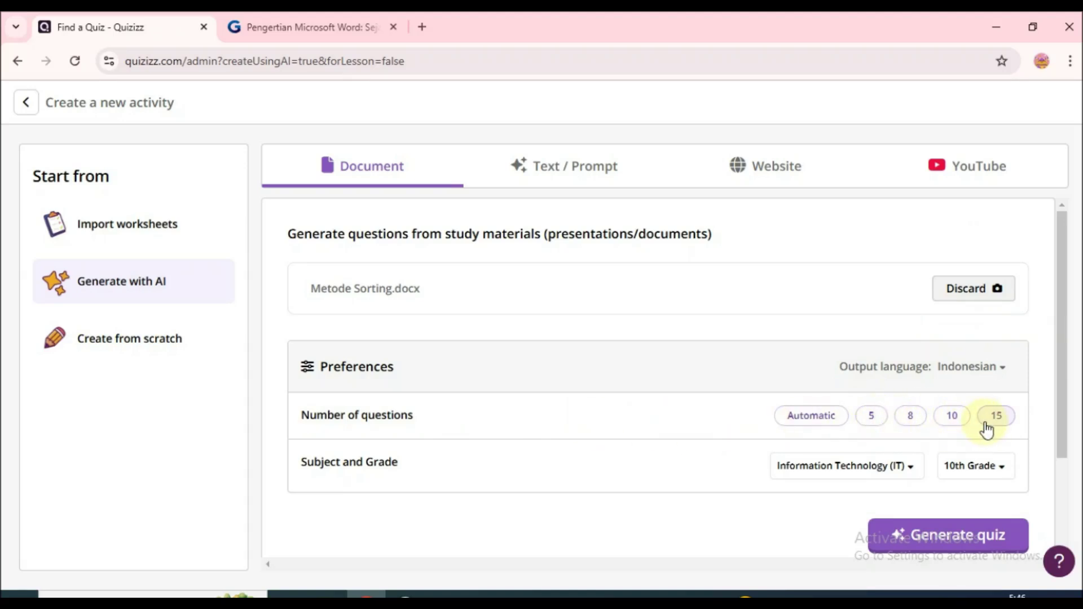
click(870, 418)
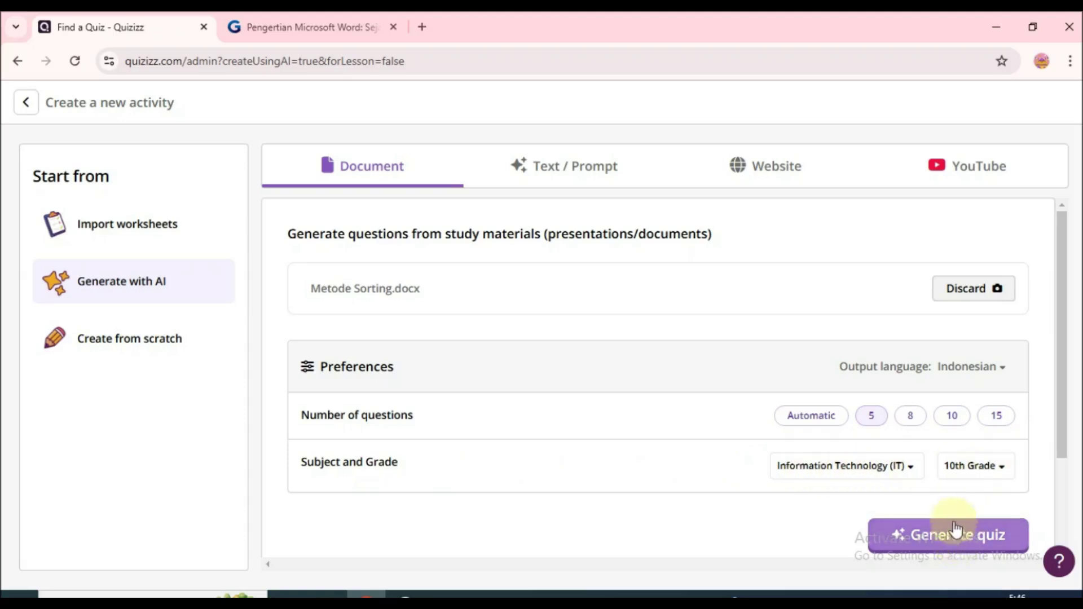
click(930, 545)
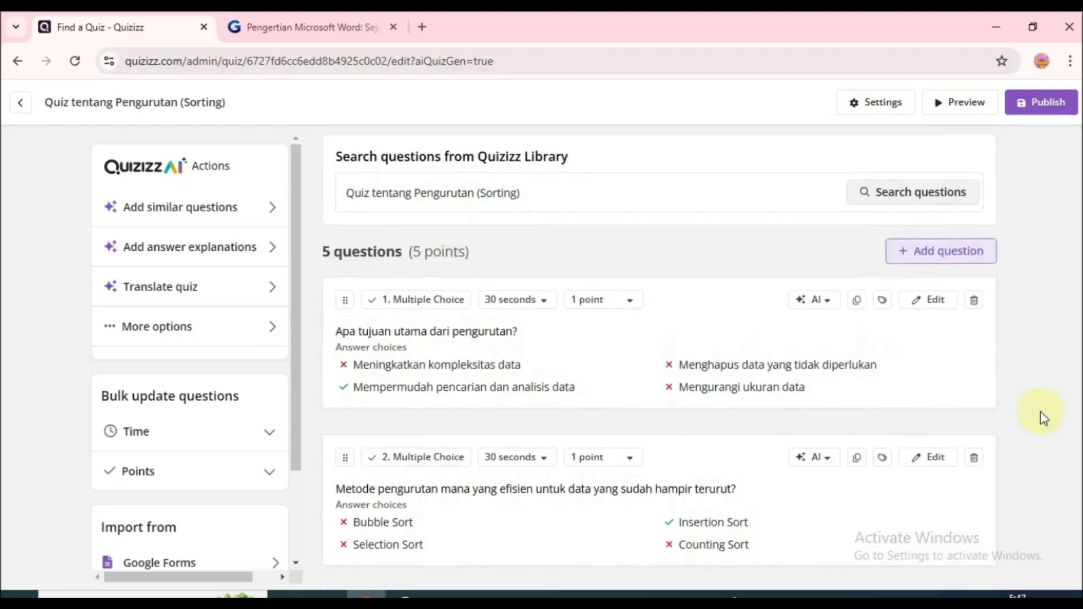
Look through the generated sorting questions and their answers, and leave the quiz editor for the home page
scroll(1043, 418, down, 9)
scroll(1044, 418, up, 4)
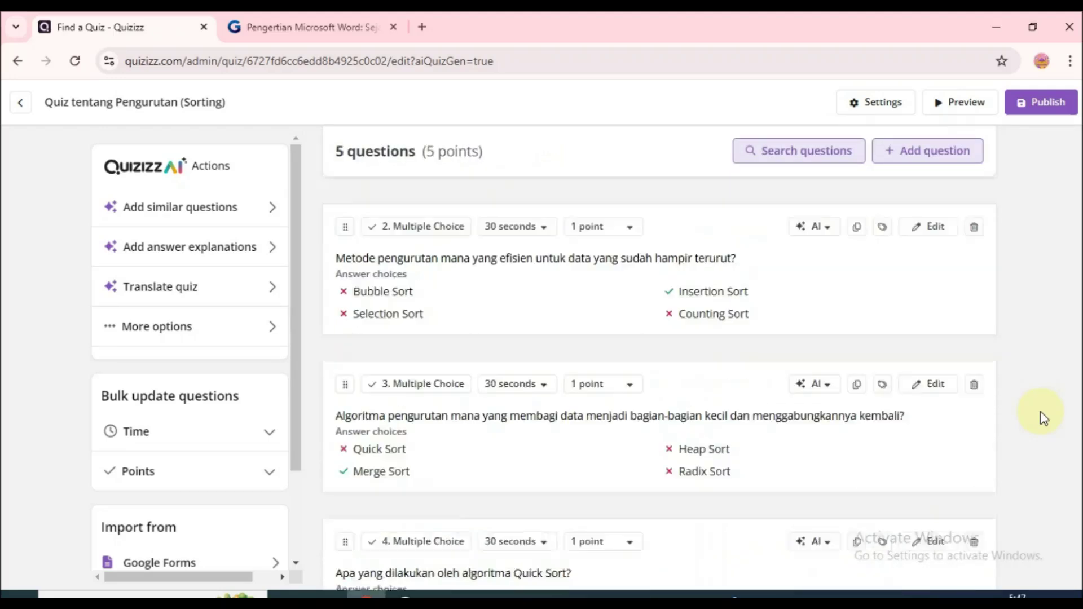
scroll(1043, 418, up, 5)
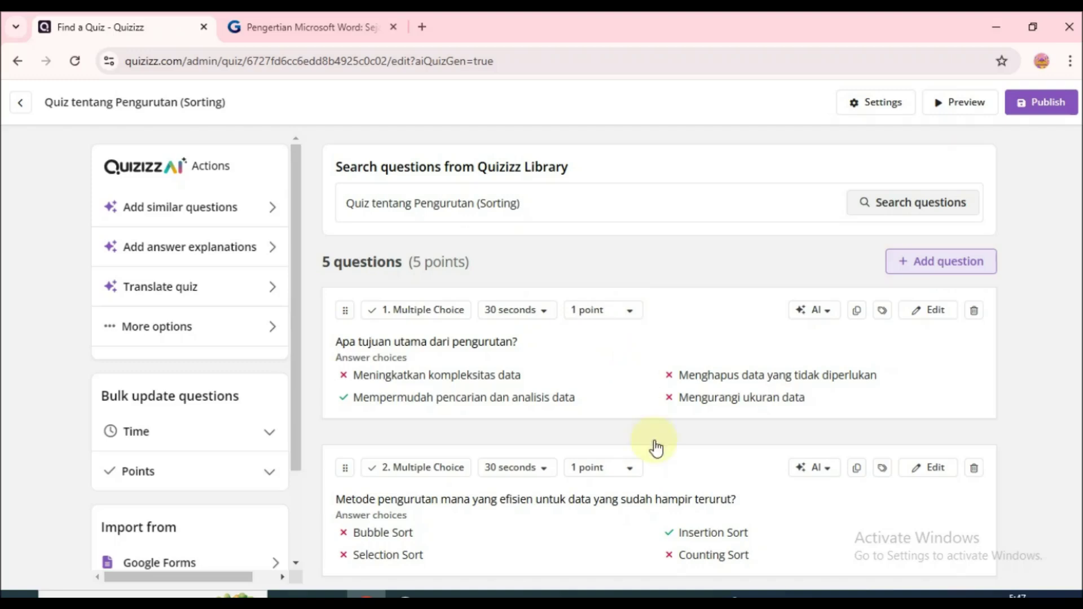
scroll(654, 442, down, 10)
scroll(655, 442, up, 10)
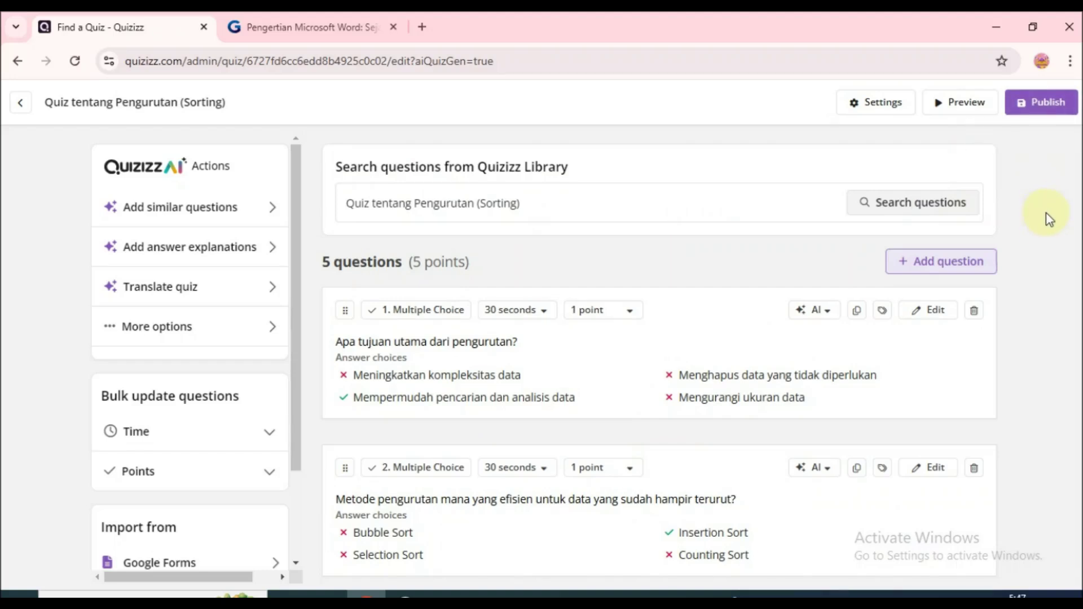
click(20, 107)
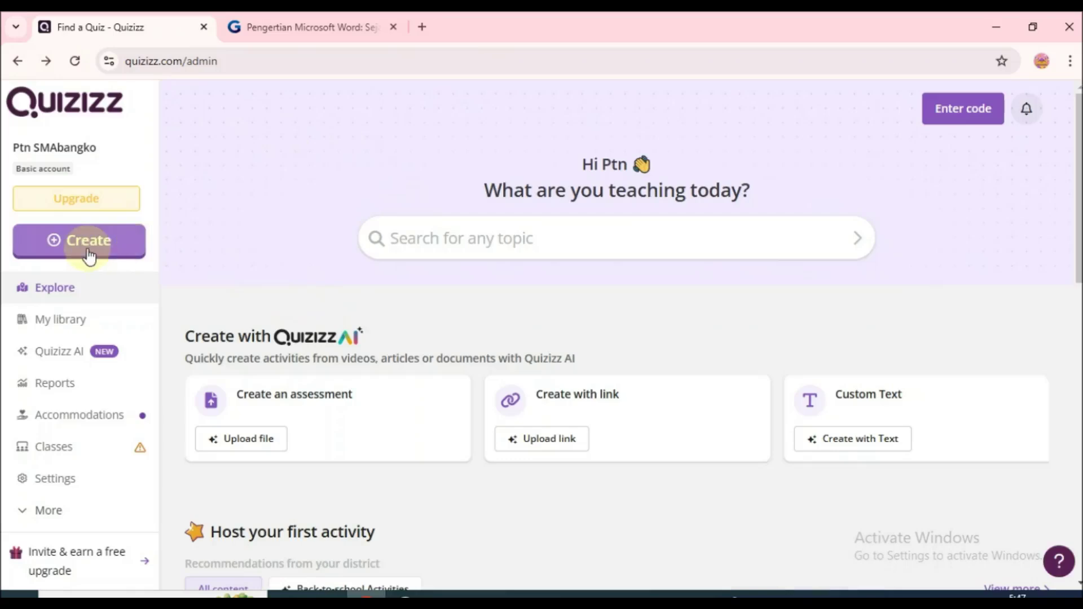
Start another AI-generated assessment from a text prompt, with the topic "Berpikir komputasional"
click(88, 253)
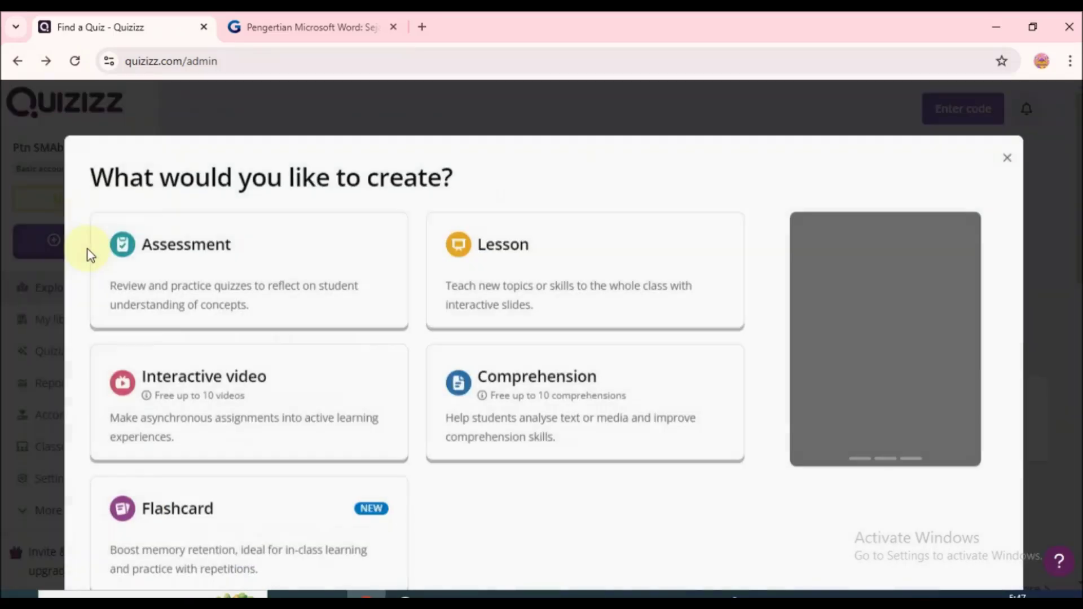
click(156, 286)
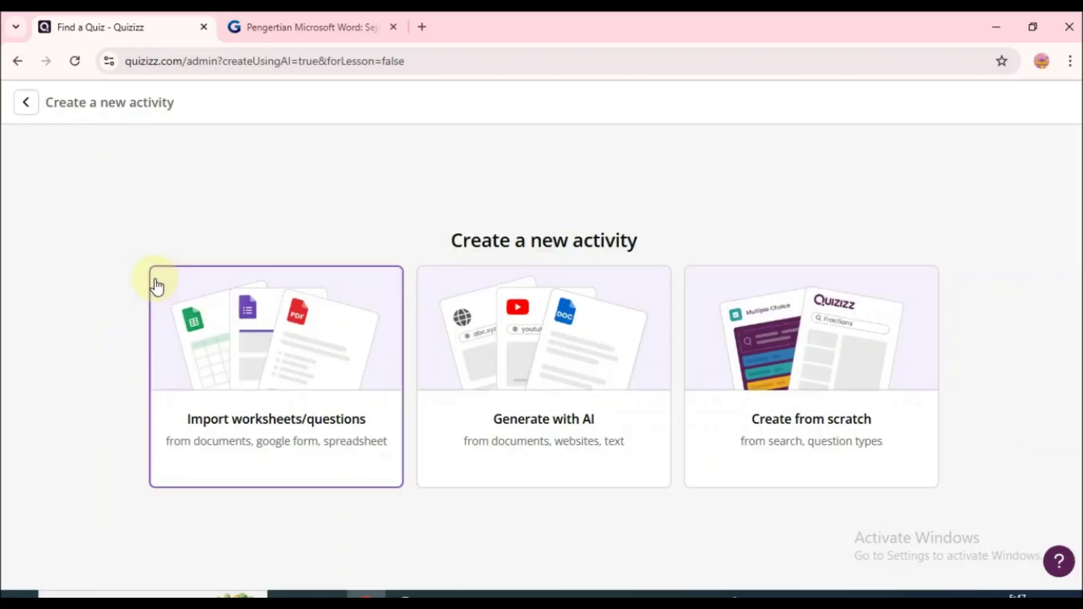
click(545, 424)
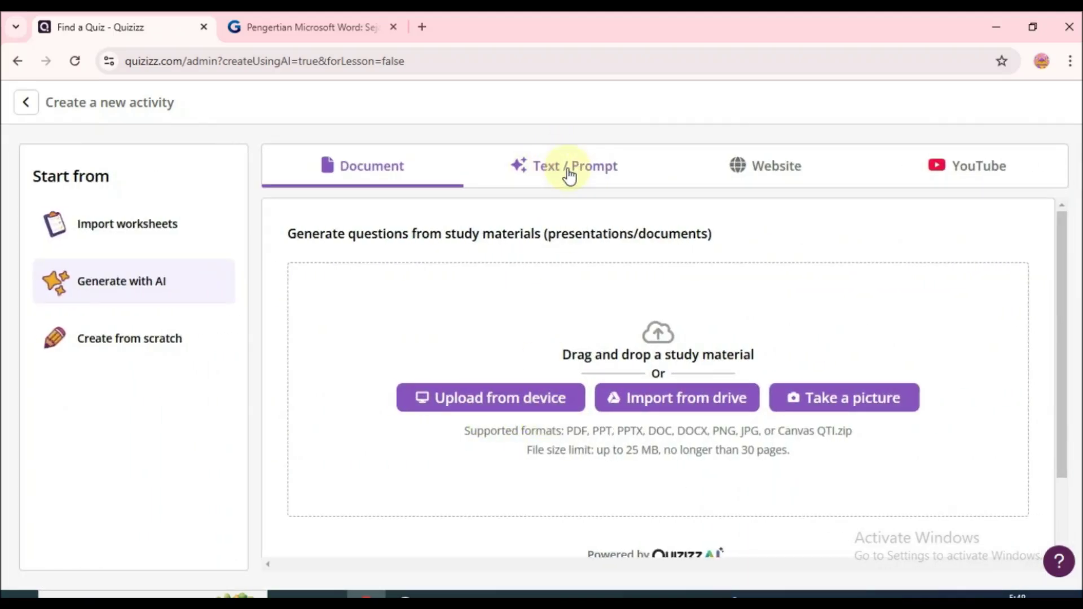
click(575, 173)
click(529, 285)
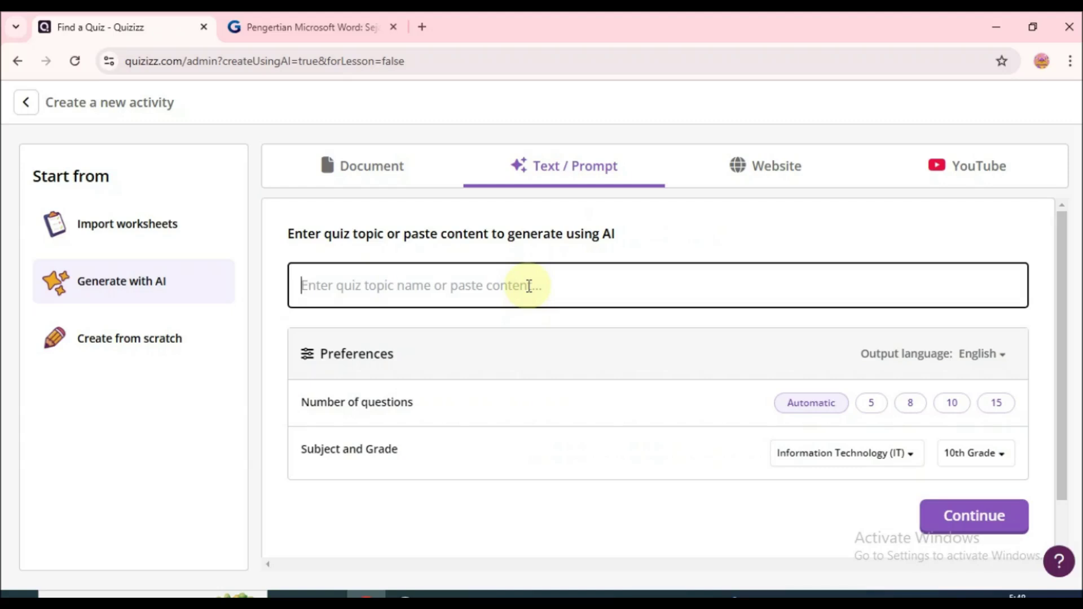
text(Berpikir komputasi)
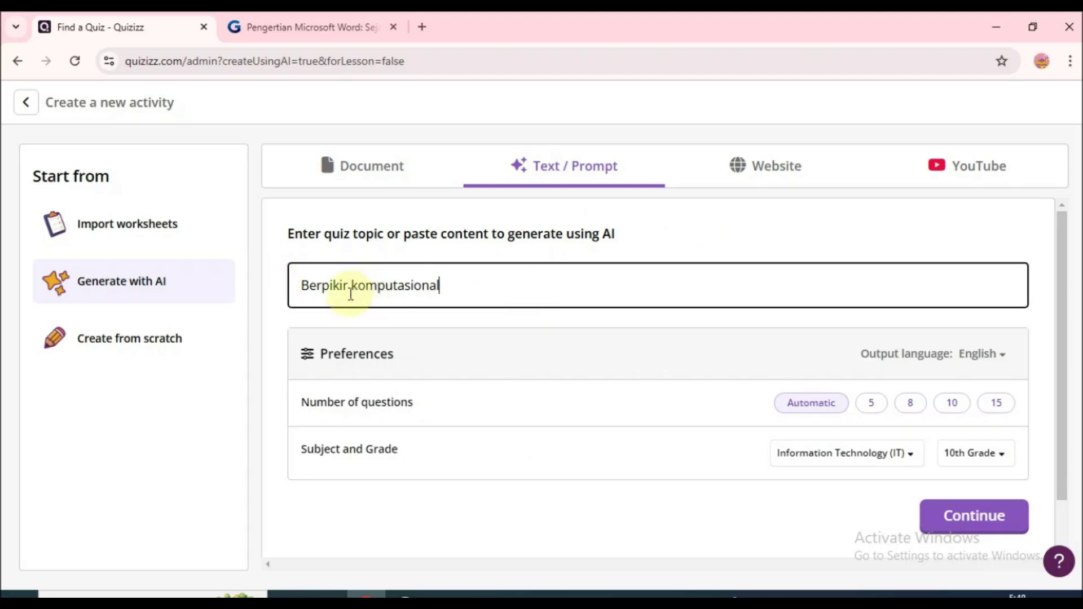
Set the prompt quiz's output language to Indonesian and its number of questions to 5, and continue to the subtopics
click(997, 362)
click(1011, 304)
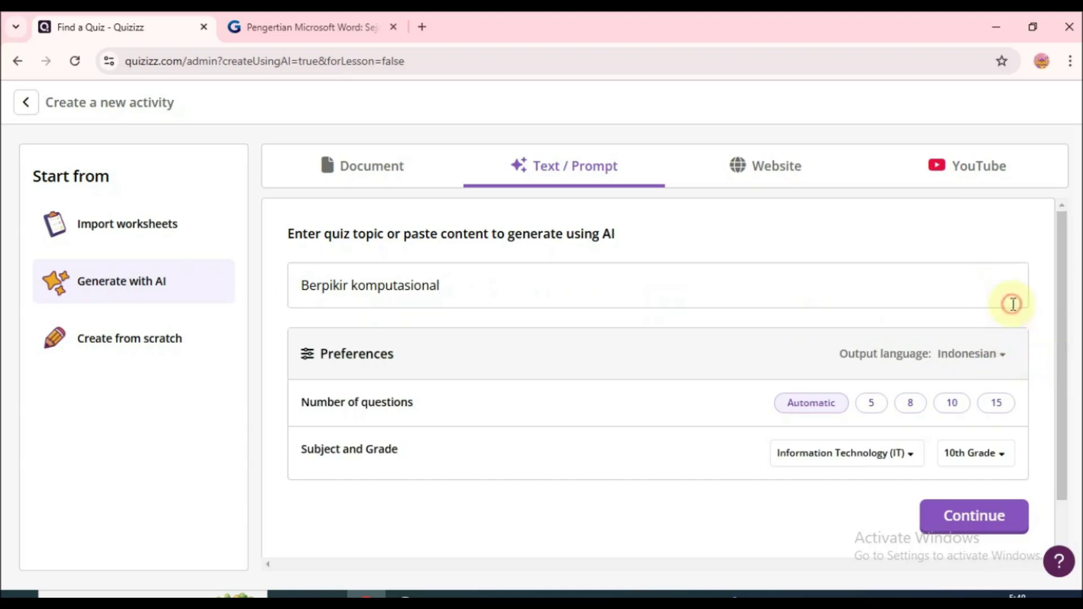
click(876, 408)
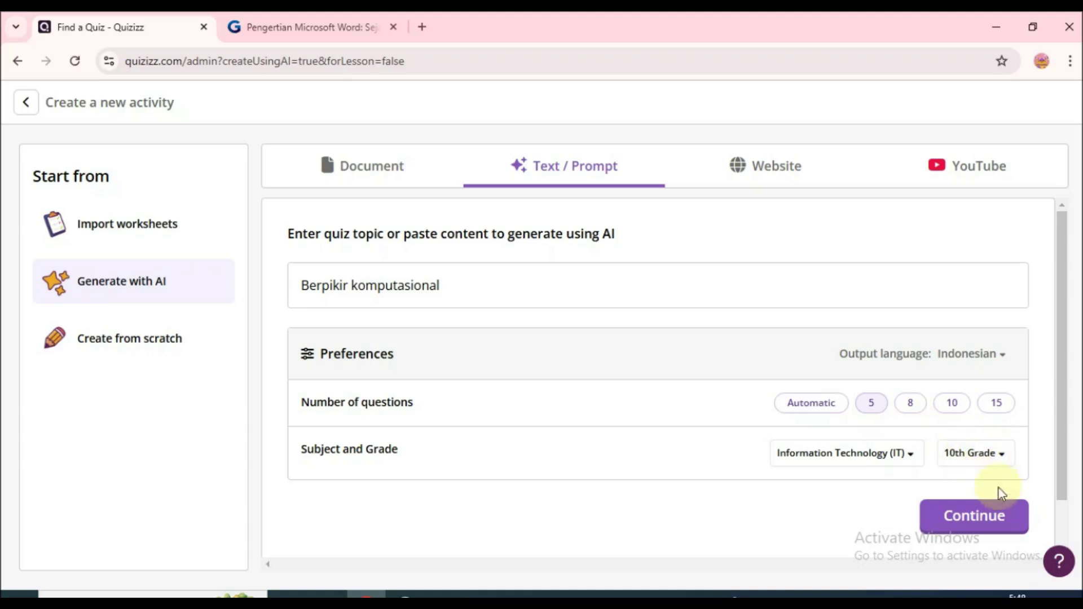
click(980, 529)
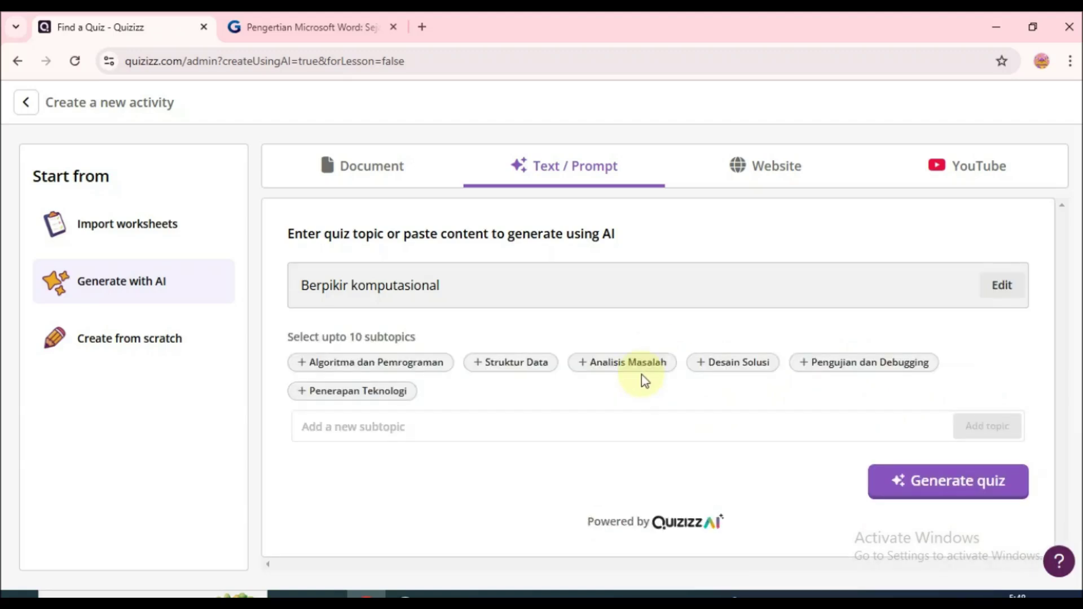
Select the subtopics Algoritma dan Pemrograman and Penerapan Teknologi, and generate the quiz
click(400, 369)
click(388, 398)
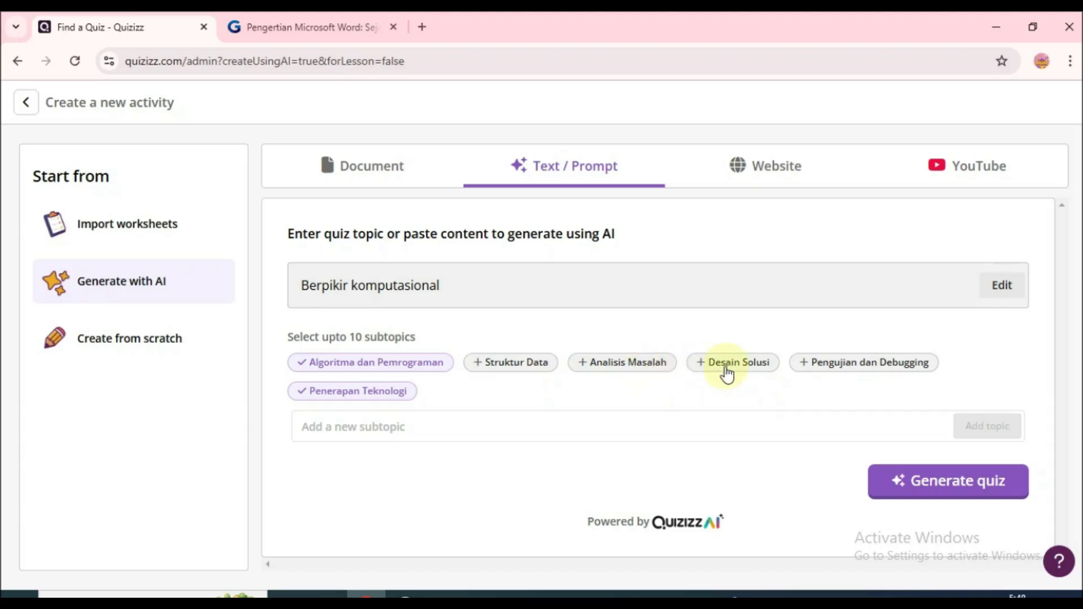
click(953, 489)
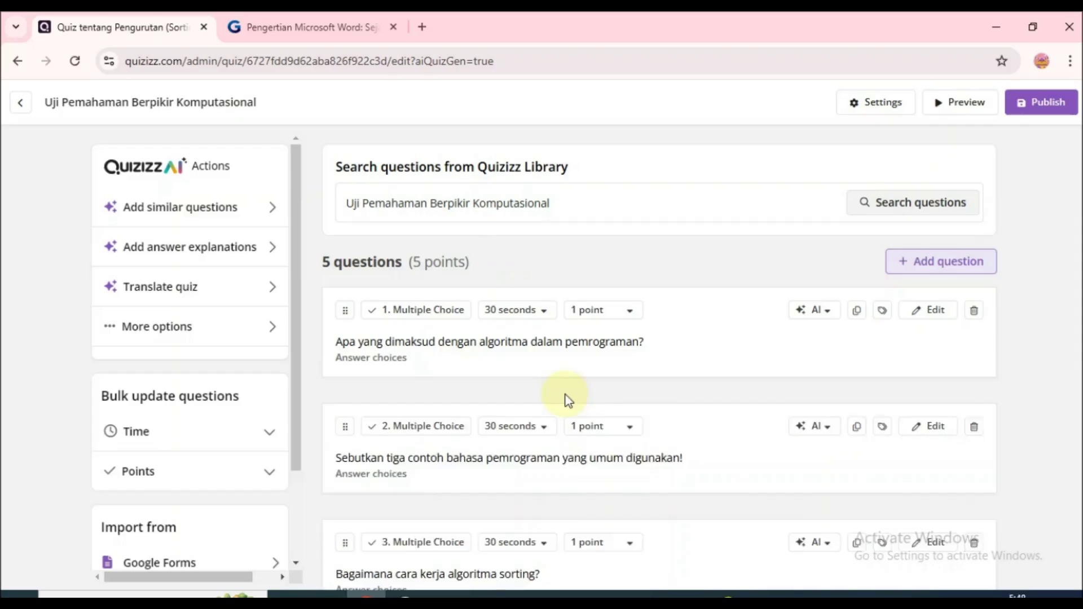
Look through the generated computational thinking questions and their answer choices
scroll(907, 399, down, 2)
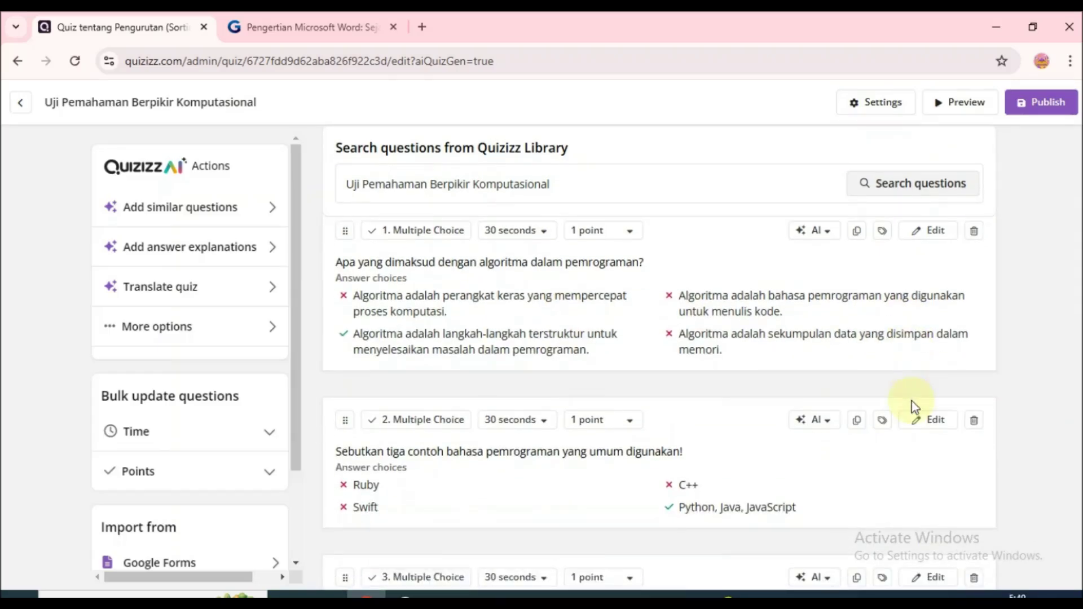
scroll(965, 402, down, 8)
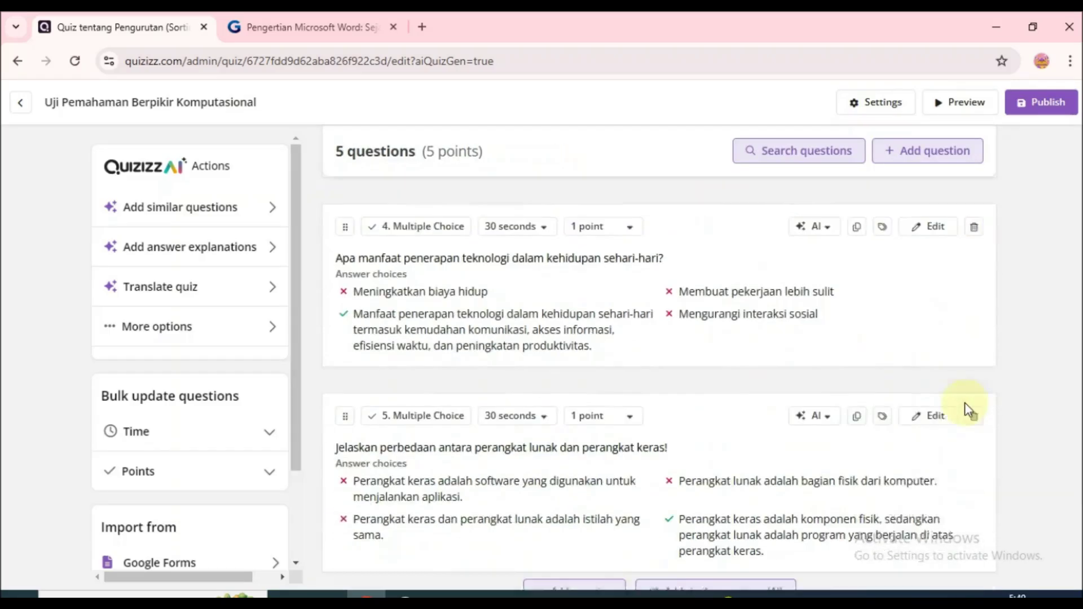
scroll(965, 403, up, 10)
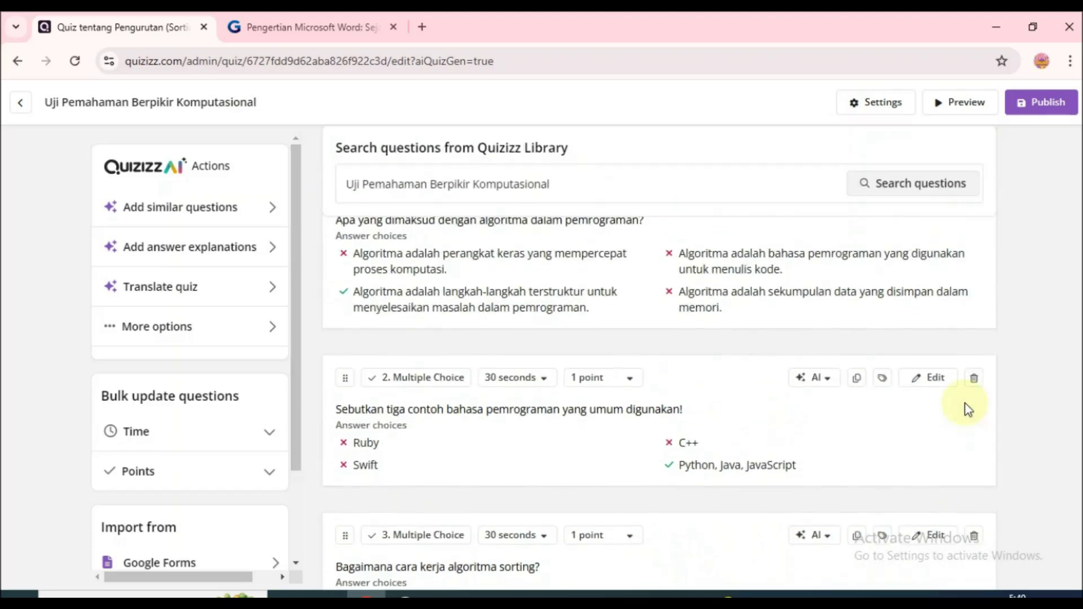
scroll(505, 297, up, 3)
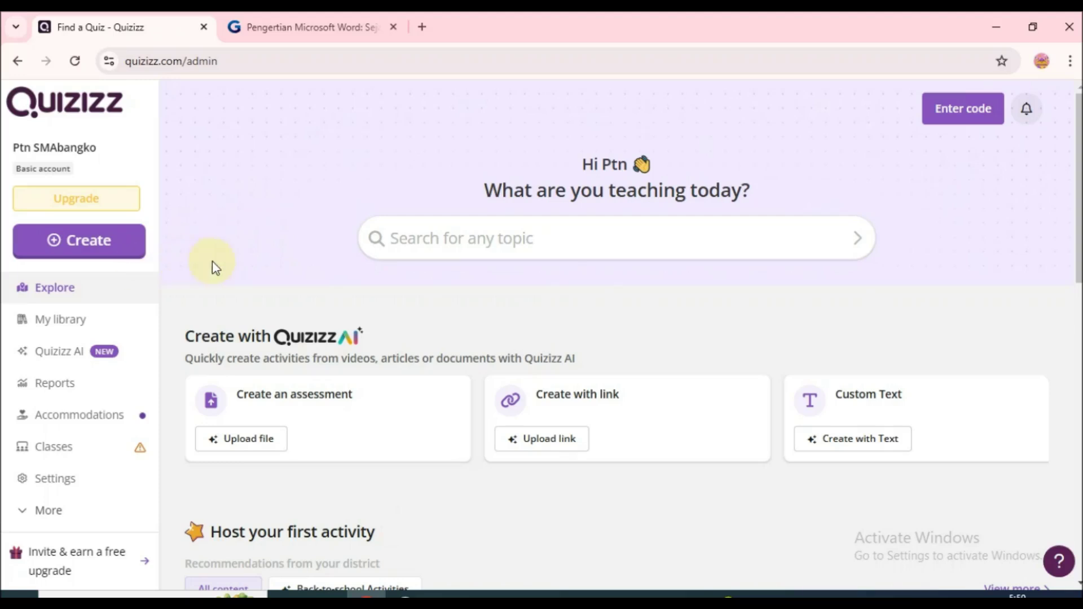
Start a third AI-generated assessment, using a website as the question source
click(80, 254)
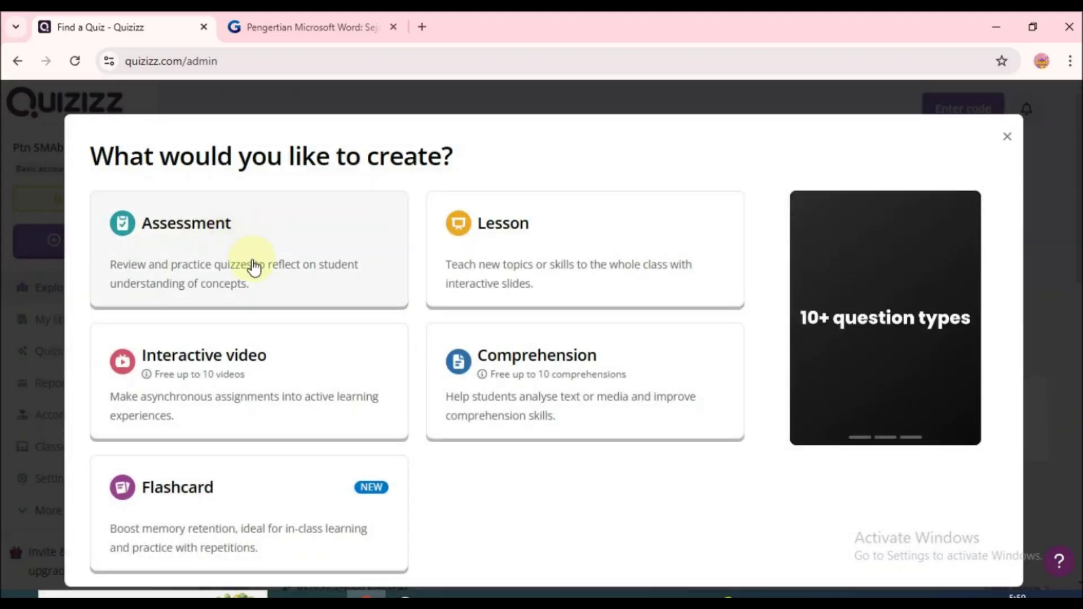
click(248, 275)
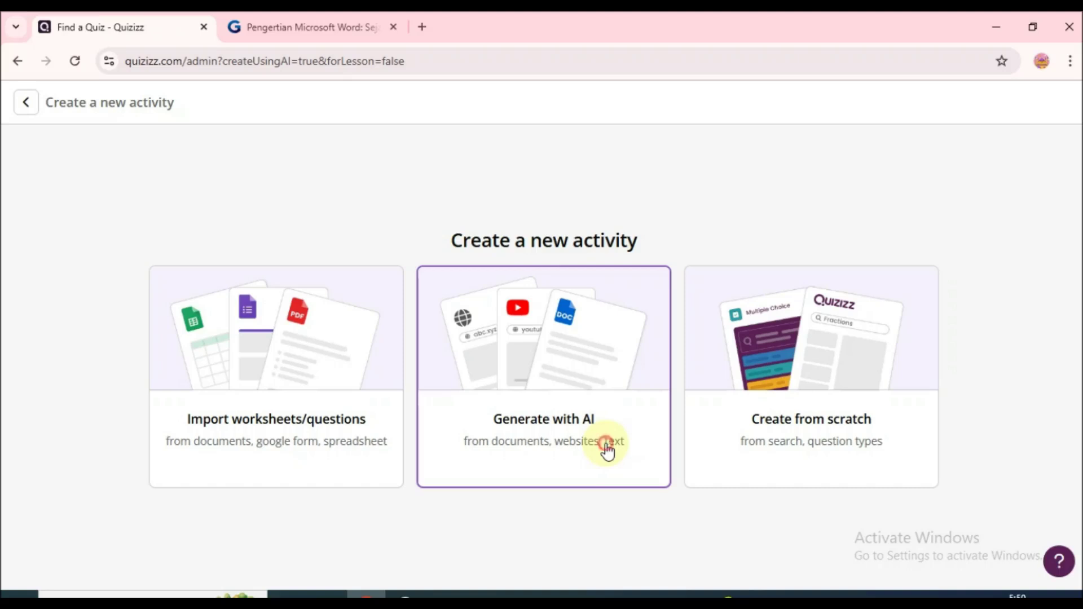
click(606, 448)
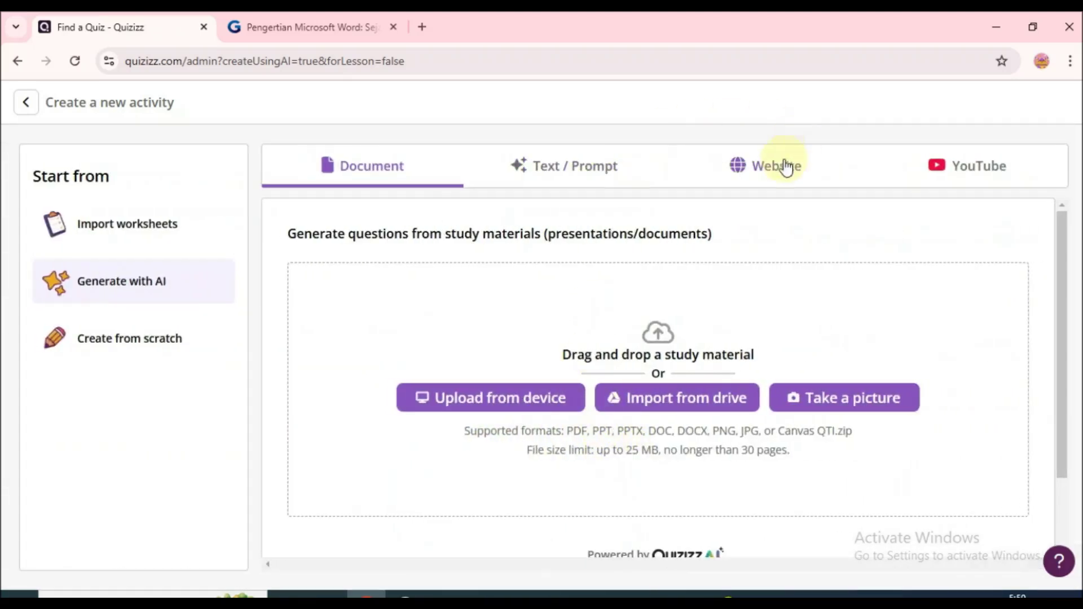
click(773, 178)
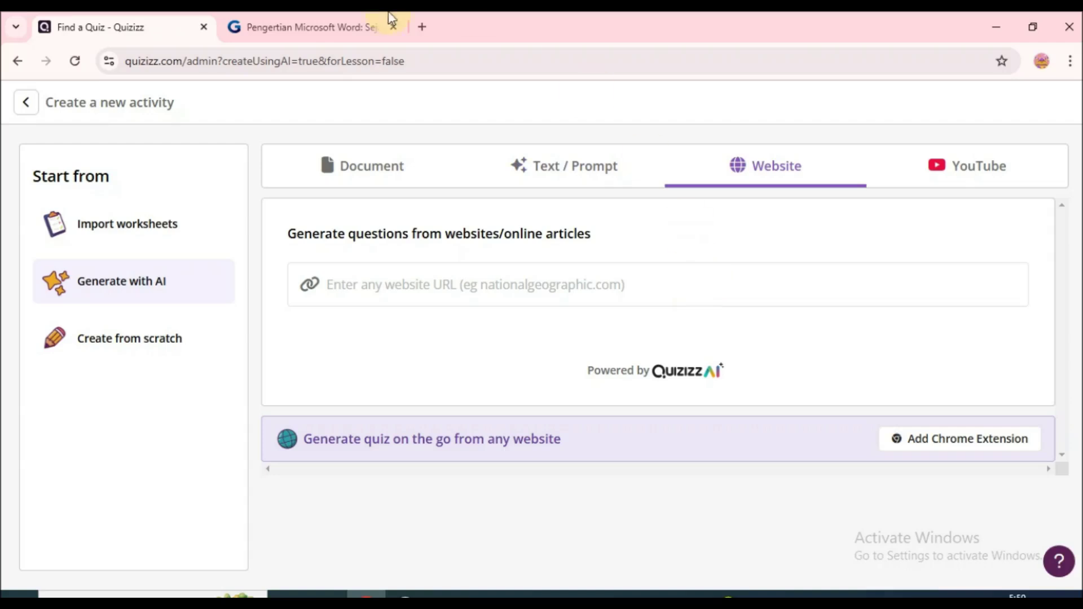
Switch to the Gramedia article on Microsoft Word, dismiss the advertisement, and copy the page's web address
click(331, 23)
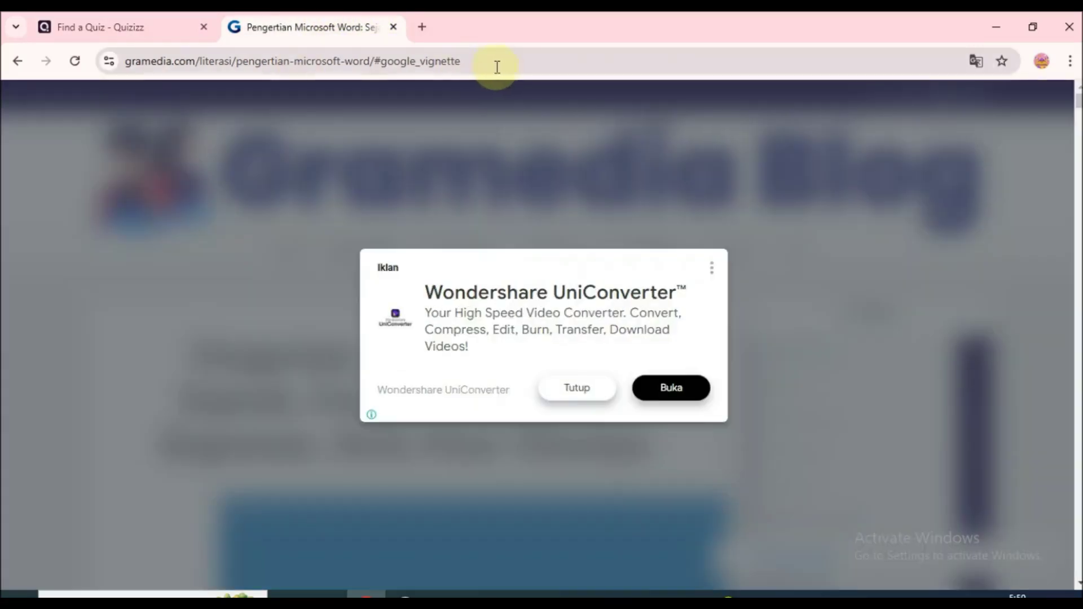
click(584, 389)
drag(442, 61, 126, 62)
key(ctrl+c)
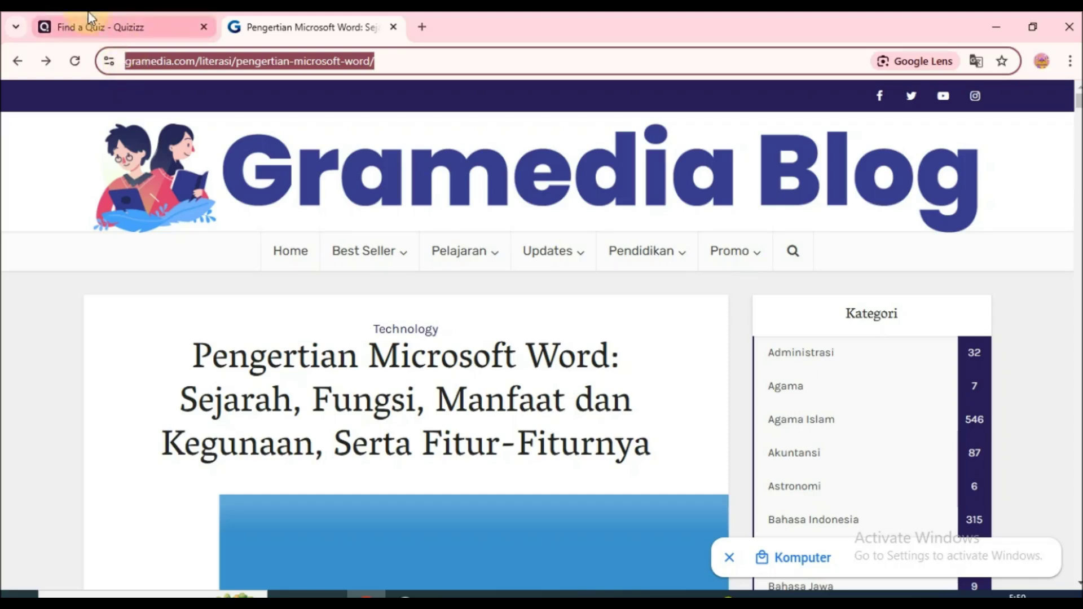
Return to the Quizizz activity page and enter the copied Gramedia article address as the website source for the questions
click(116, 22)
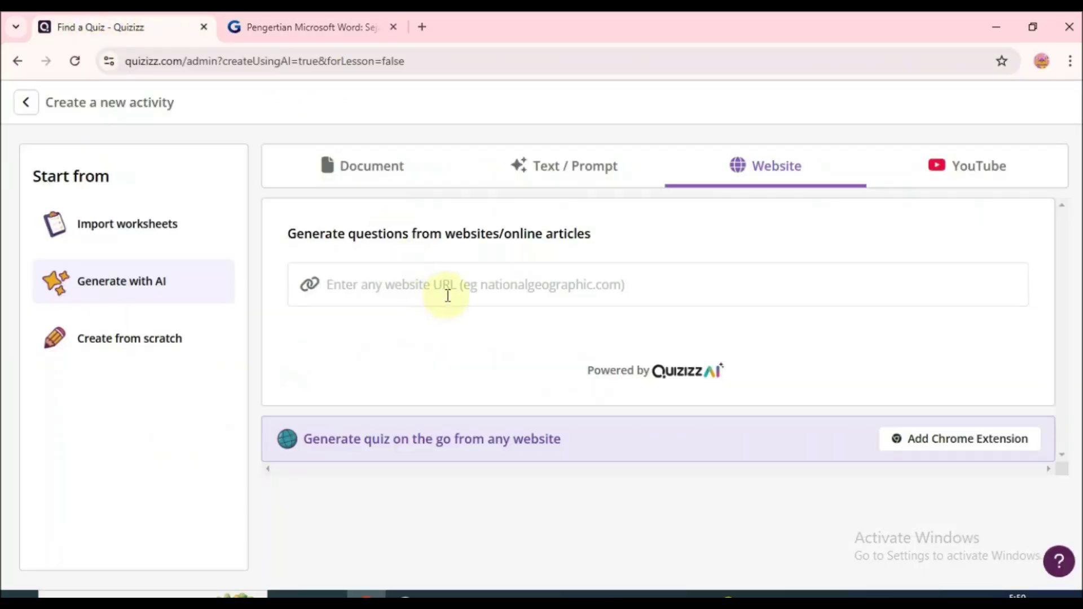
click(415, 283)
right_click(417, 284)
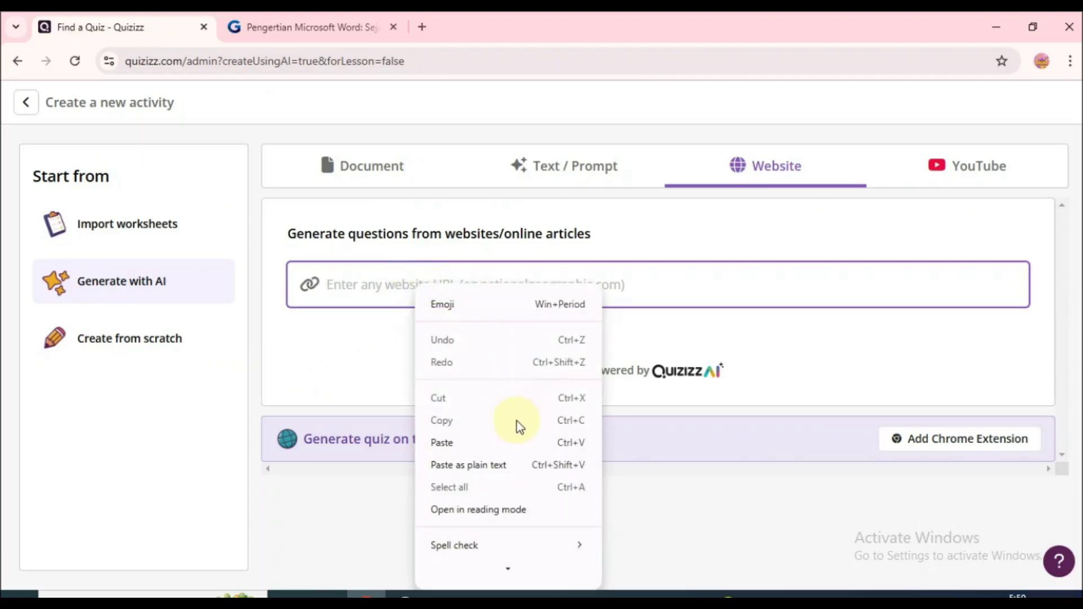
click(512, 445)
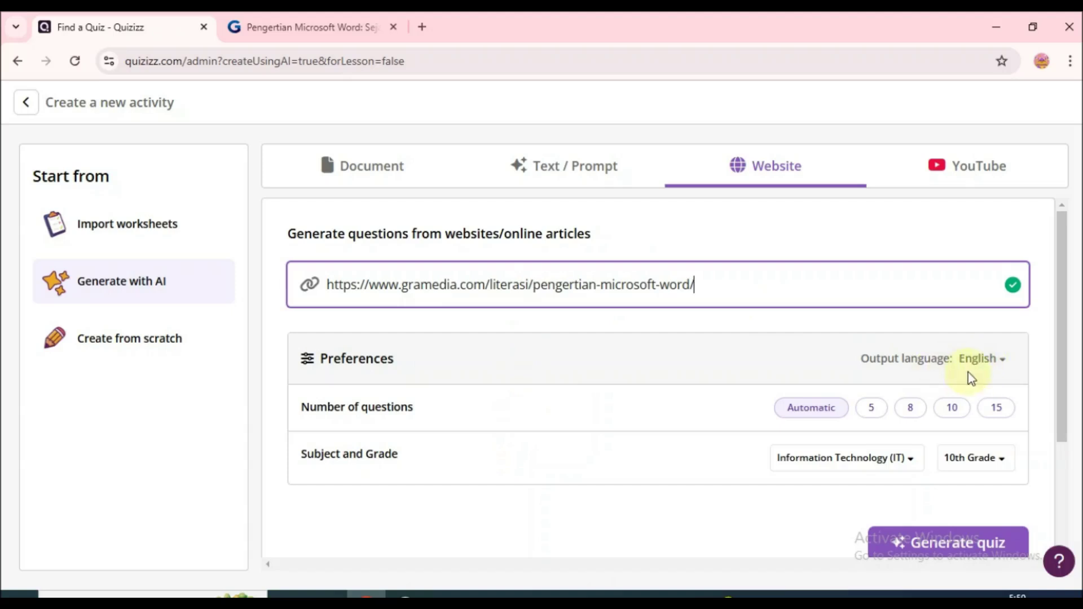
Set the output language to Indonesian and the number of questions to 5, and generate the quiz
click(987, 370)
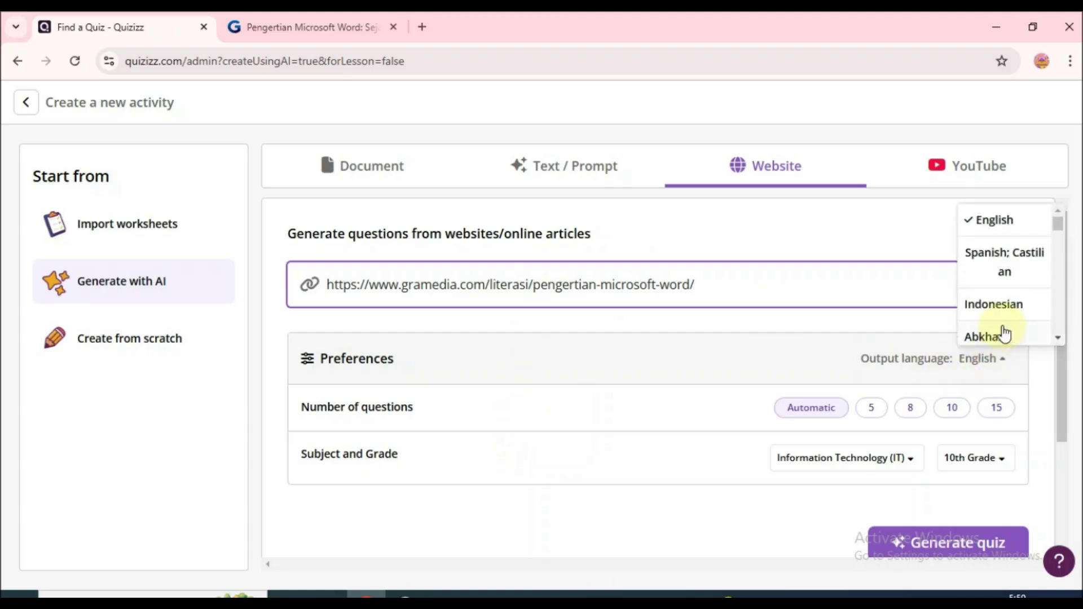
click(1011, 309)
click(878, 412)
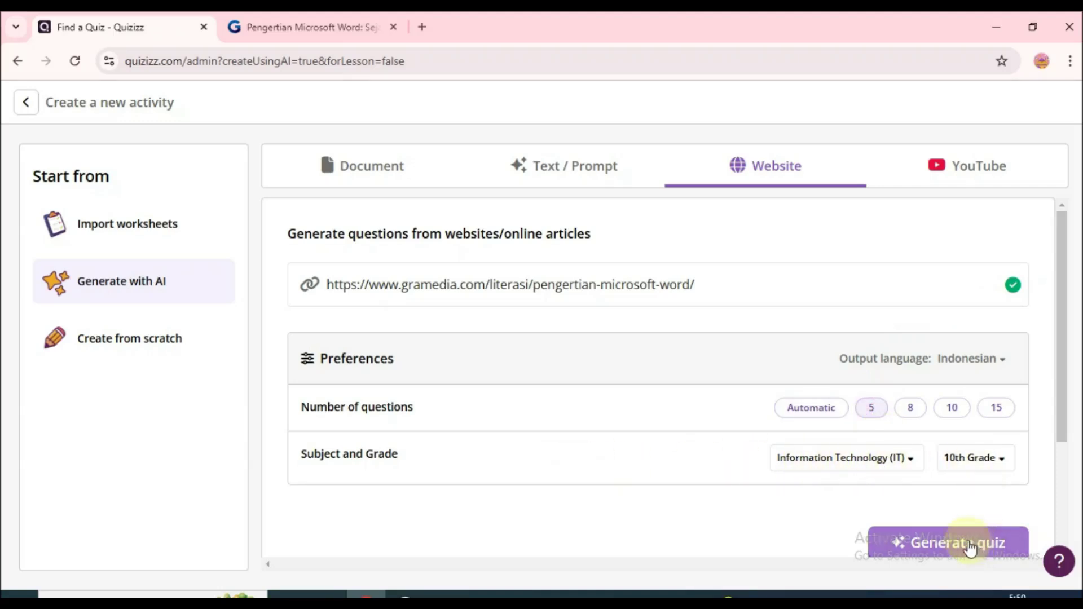
scroll(955, 504, down, 2)
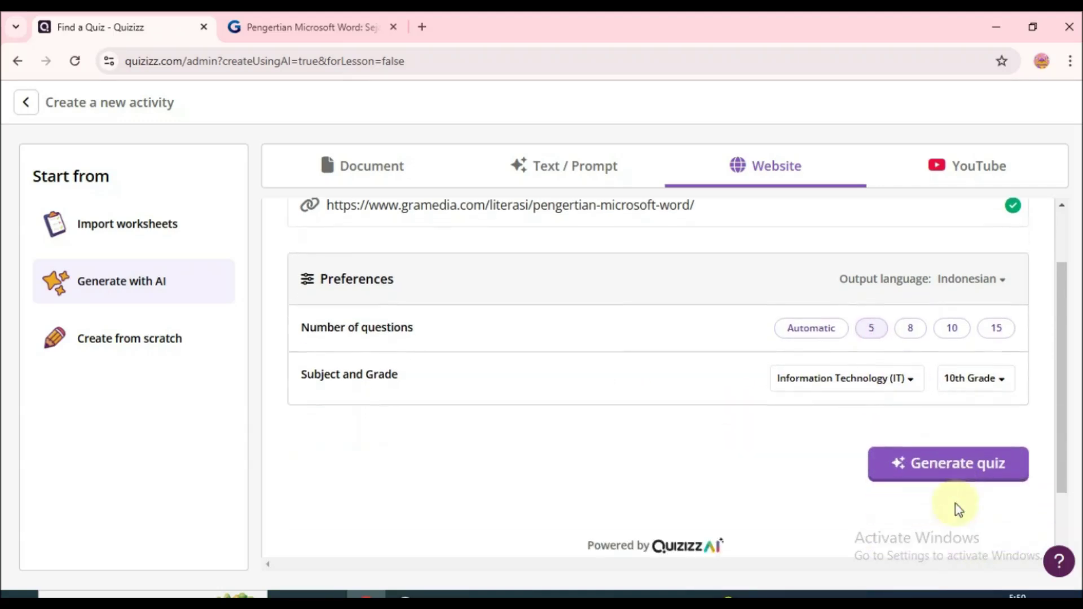
click(947, 476)
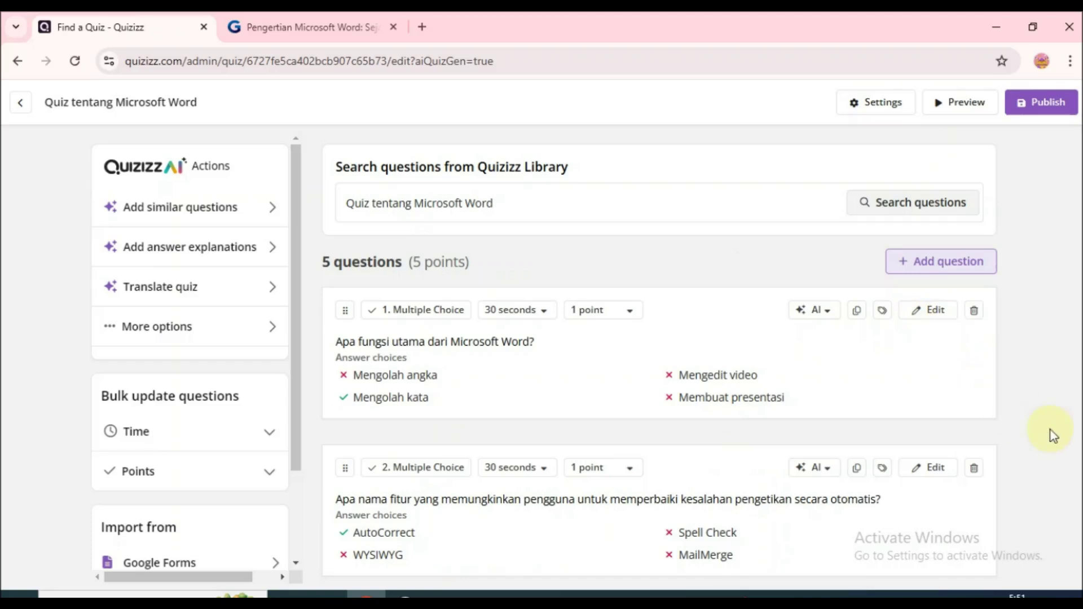
Look through the generated Microsoft Word questions and their answer choices
scroll(1044, 421, down, 1)
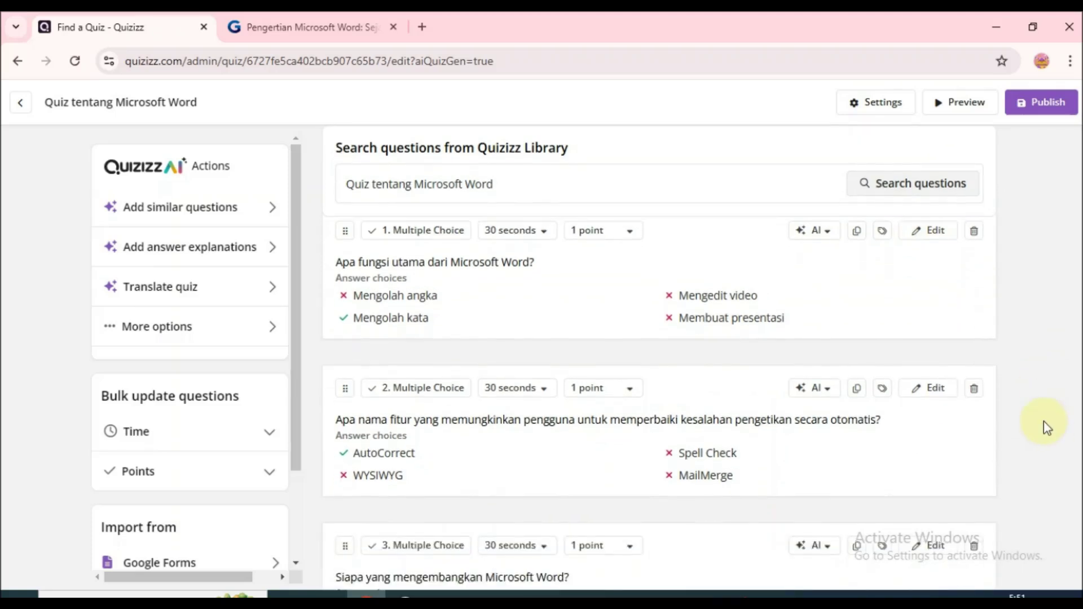
scroll(1044, 421, down, 3)
scroll(1043, 421, down, 5)
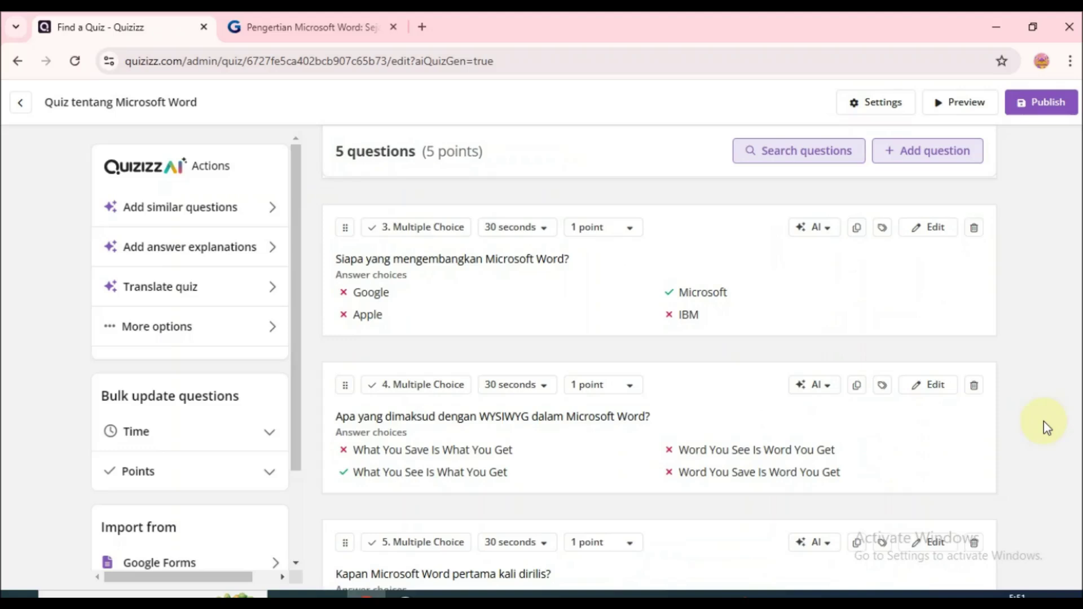
scroll(1044, 422, up, 5)
scroll(1043, 421, up, 4)
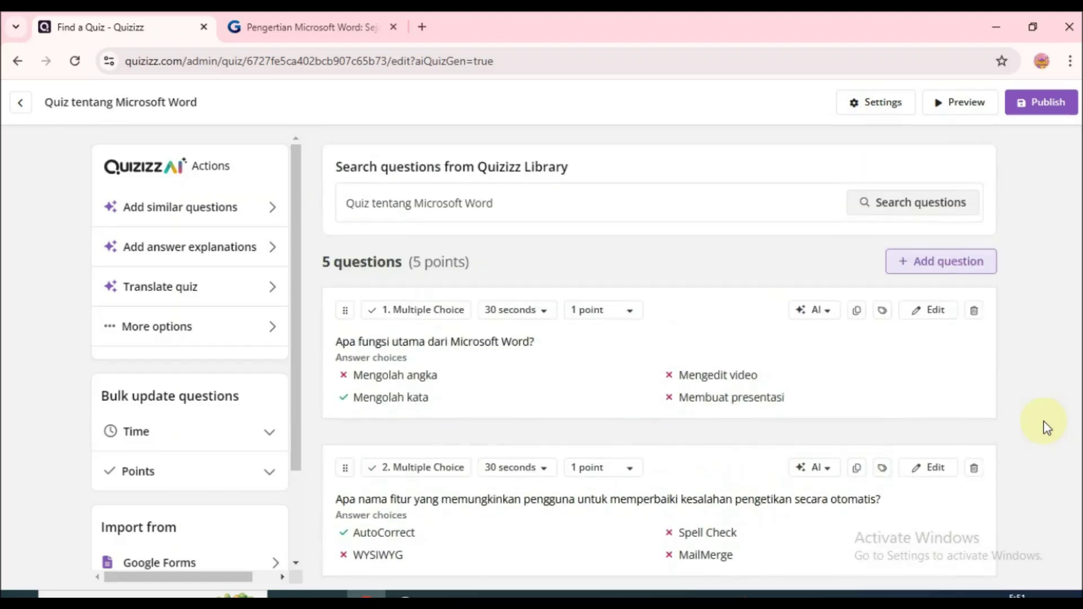
scroll(1044, 421, down, 5)
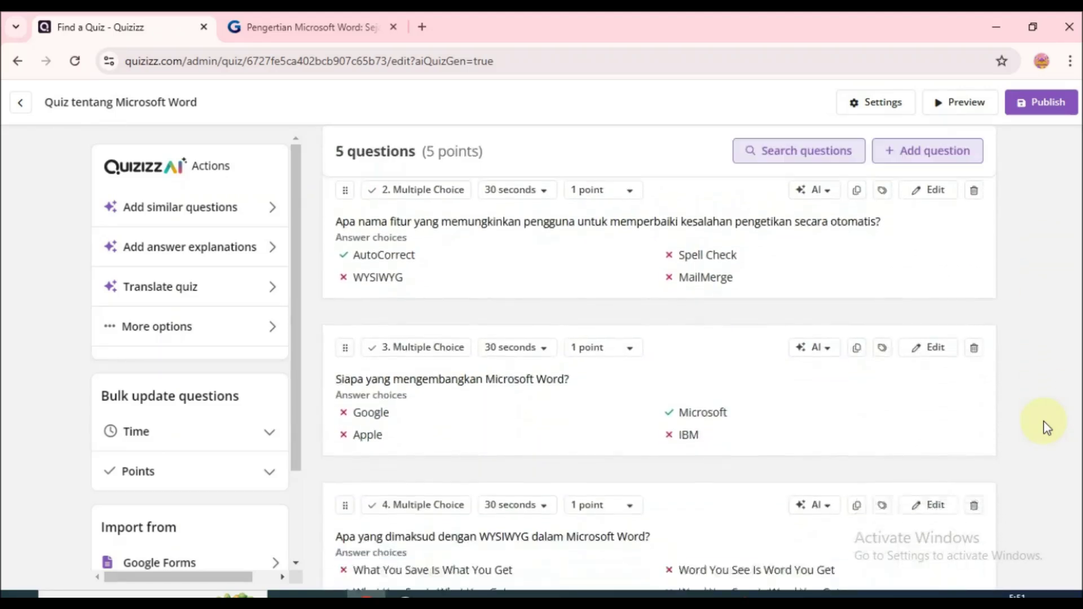
scroll(1043, 422, up, 5)
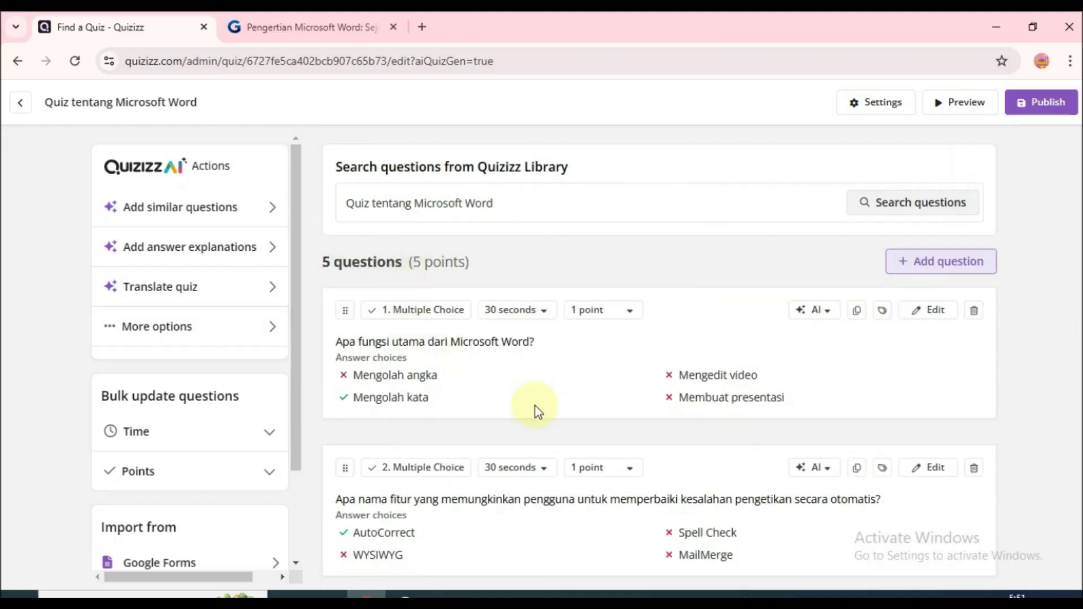
scroll(537, 412, down, 2)
scroll(537, 411, down, 8)
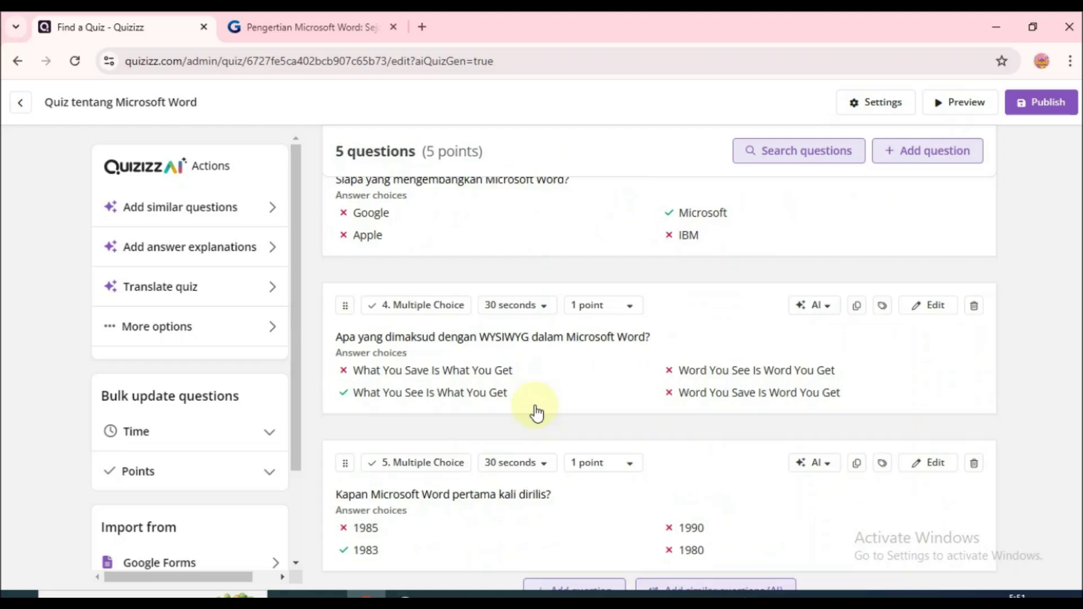
scroll(566, 483, up, 8)
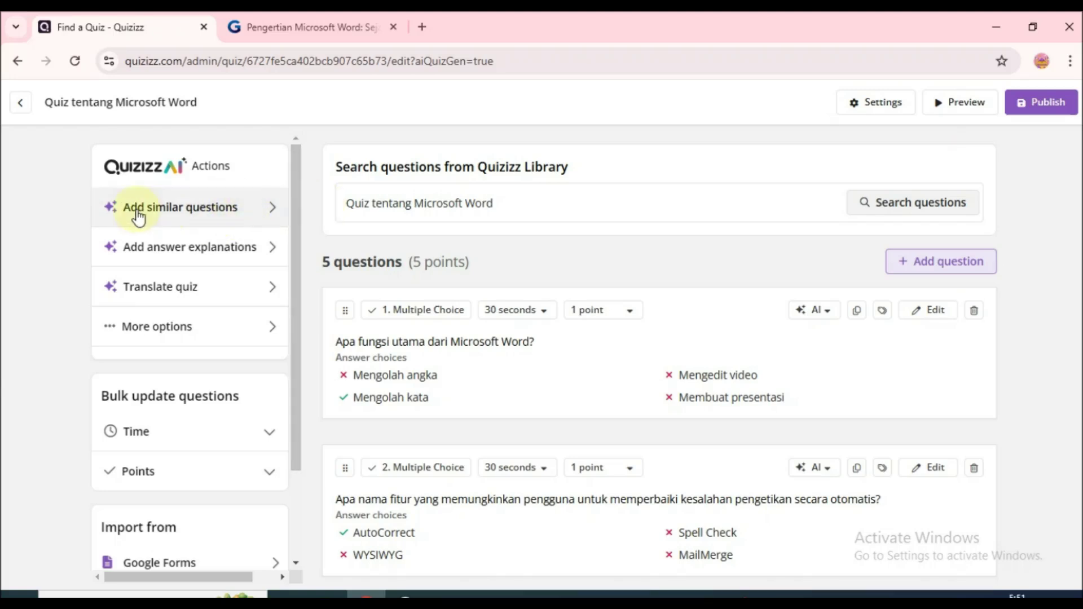
Generate similar questions with AI for the Microsoft Word quiz, save them to the quiz, and review the extended question list
click(164, 208)
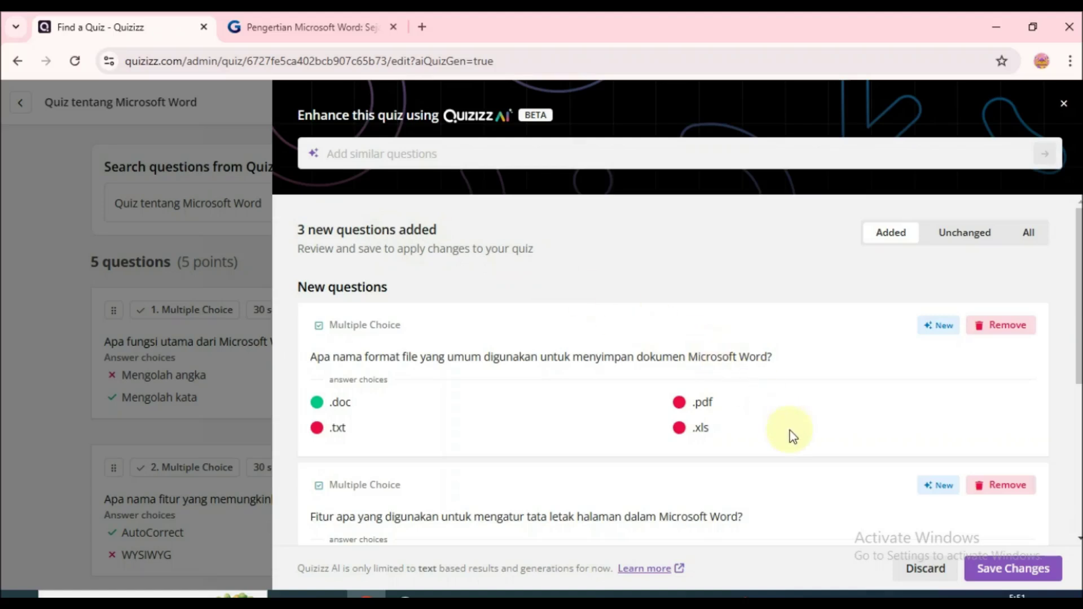
scroll(790, 431, down, 5)
scroll(790, 431, up, 5)
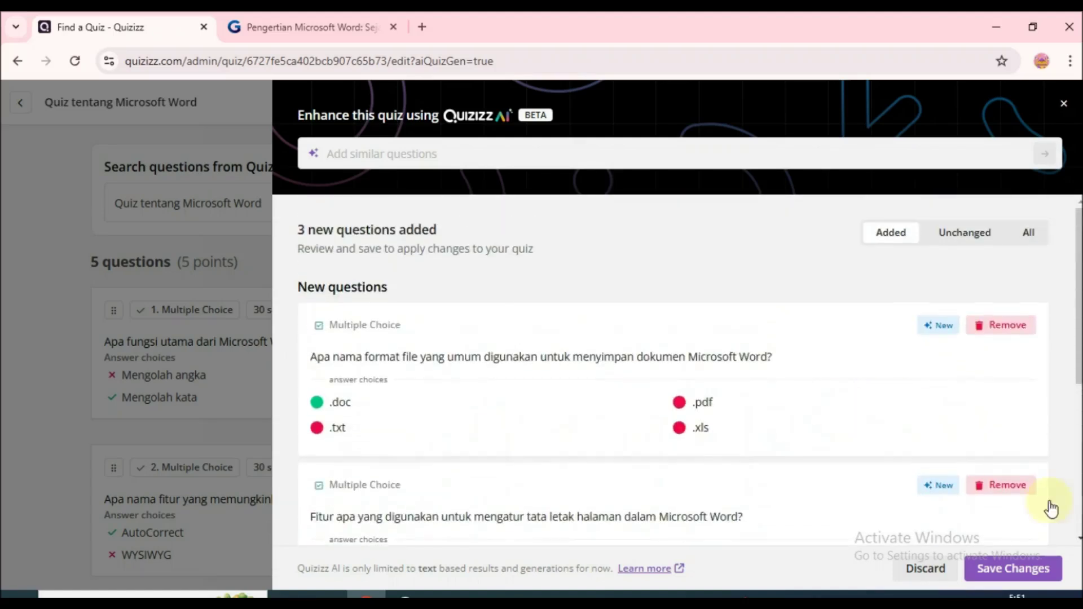
click(1020, 578)
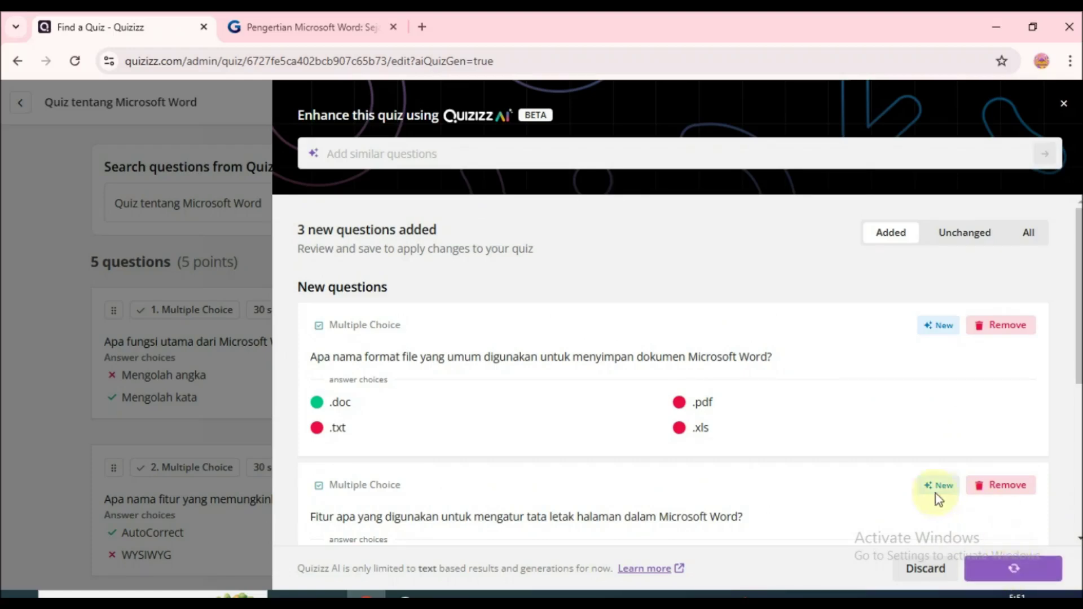
scroll(1020, 475, down, 8)
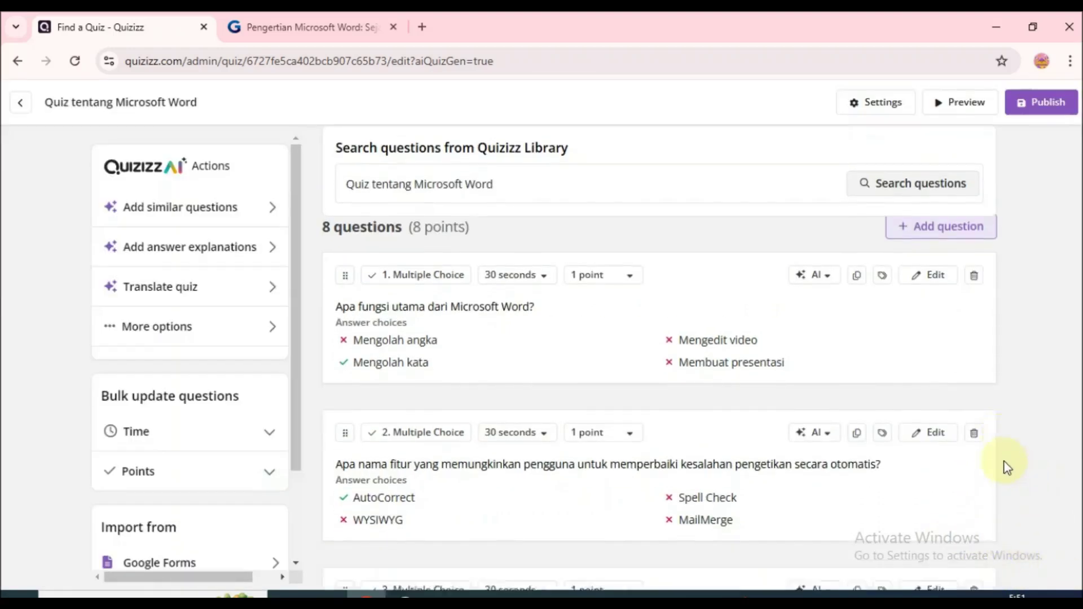
scroll(1007, 467, down, 8)
scroll(1008, 468, up, 12)
scroll(1008, 468, up, 4)
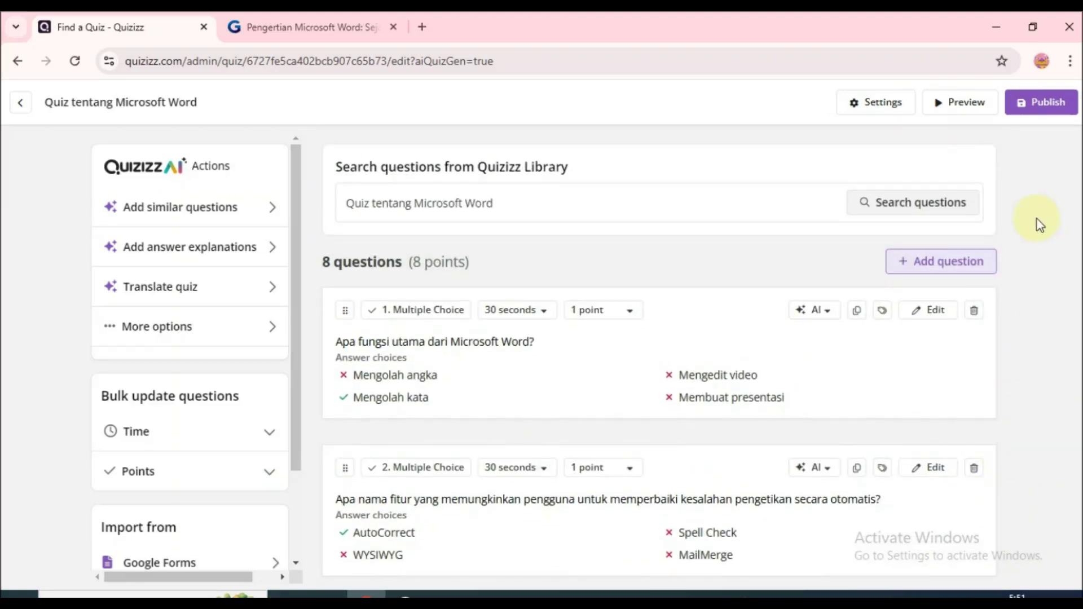